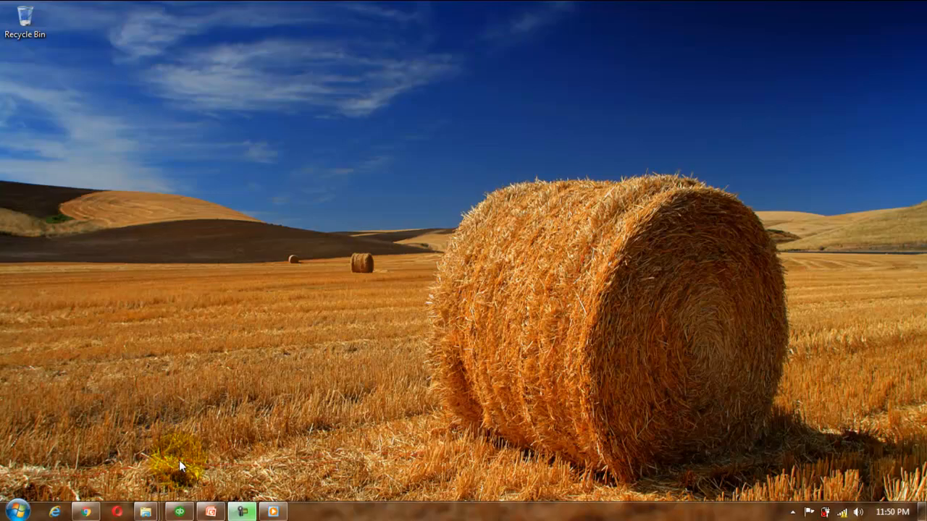
Step: View the photo in the media player and the SSO presentation's title slide in PowerPoint, and switch to QuickBooks
{"action": "left_click", "coordinate": [272, 512]}
{"action": "mouse_move", "coordinate": [527, 367]}
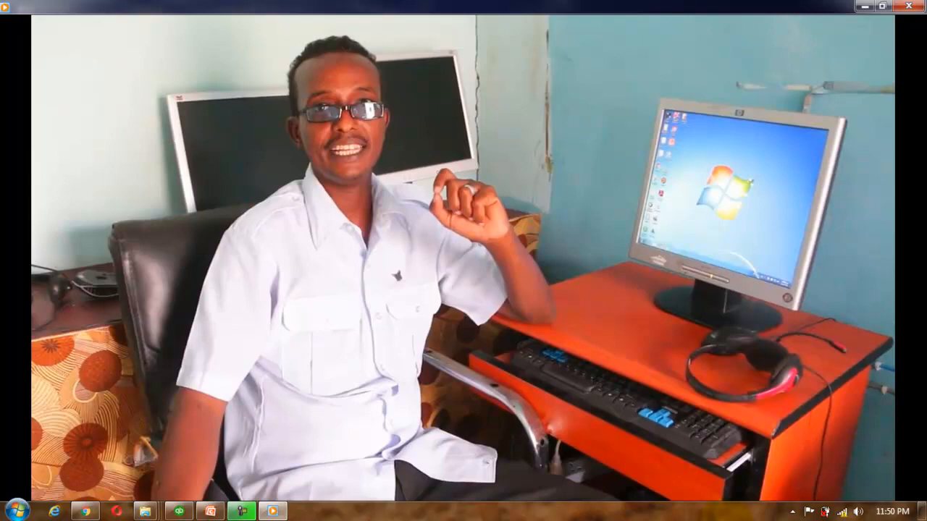
{"action": "left_click", "coordinate": [867, 8]}
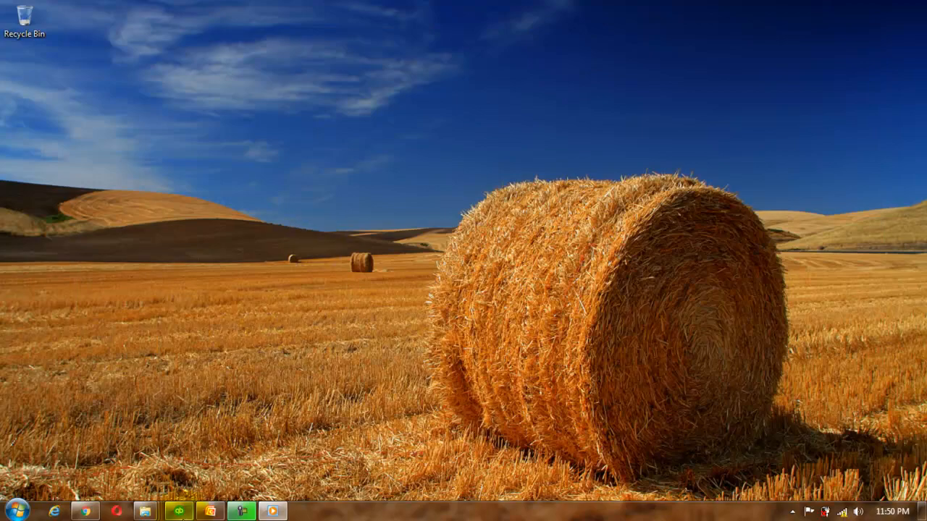
{"action": "left_click", "coordinate": [179, 511]}
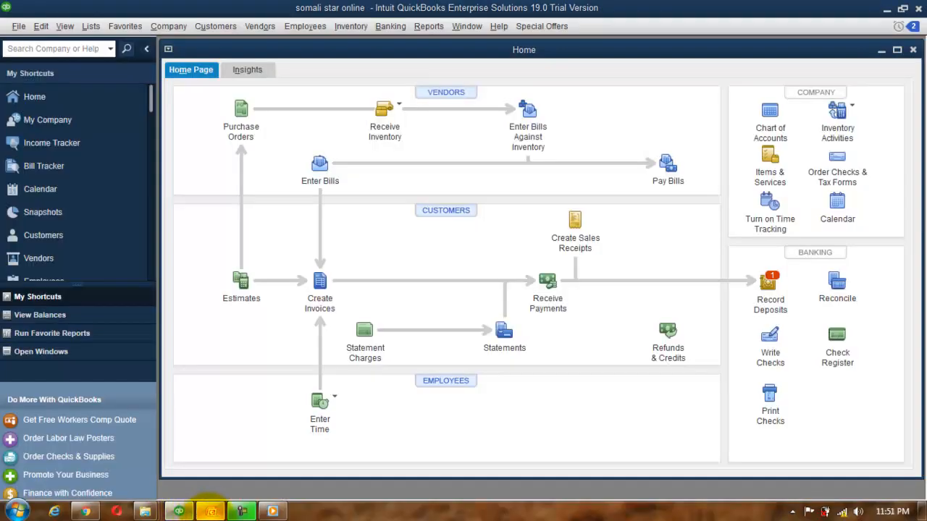
{"action": "left_click", "coordinate": [209, 511]}
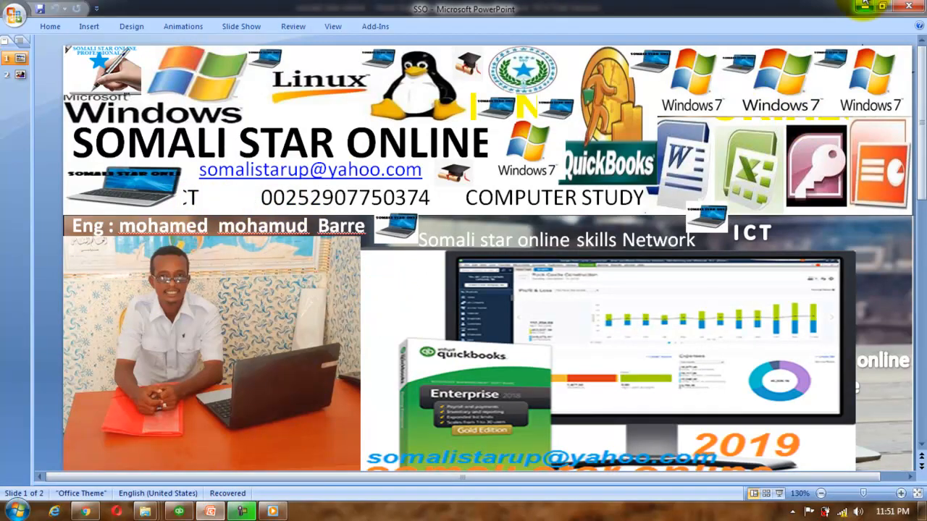
{"action": "left_click", "coordinate": [864, 8]}
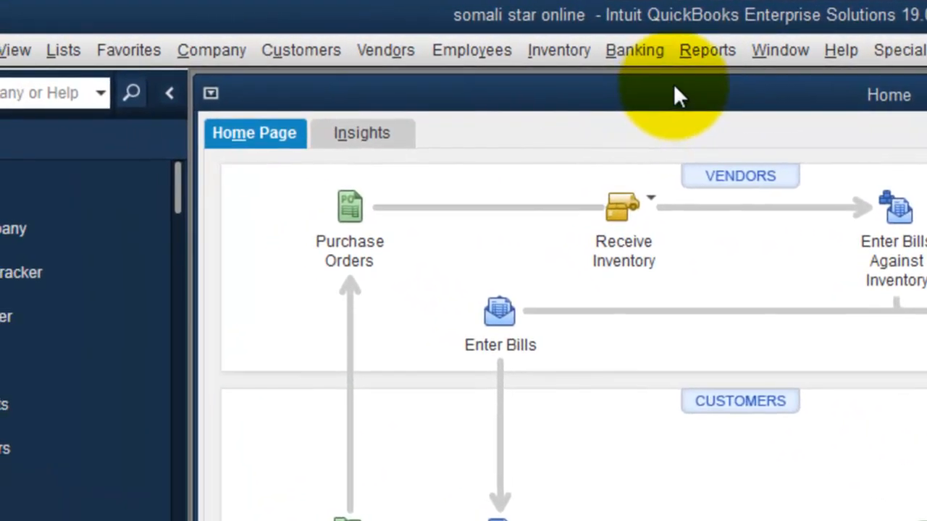
Step: Open the A/R Aging Summary report for customers and receivables, review it, and close it
{"action": "left_click", "coordinate": [709, 64]}
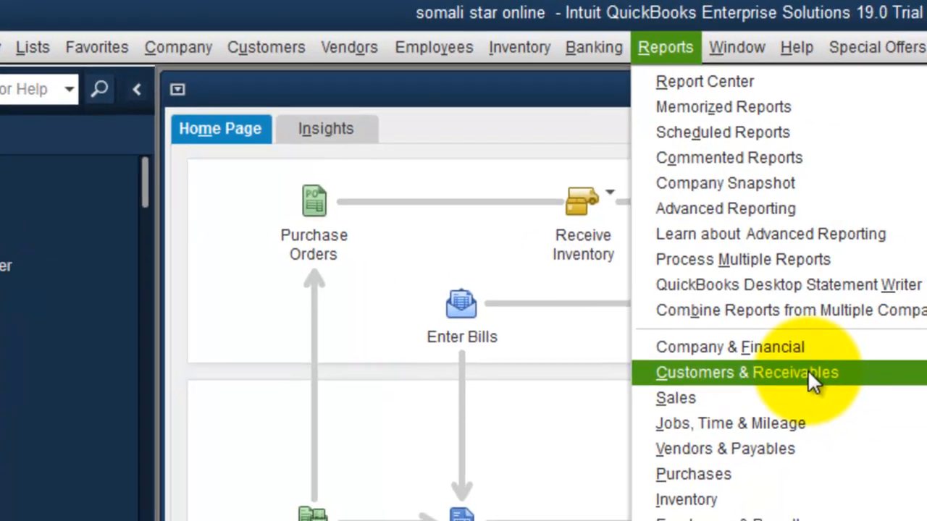
{"action": "mouse_move", "coordinate": [851, 379]}
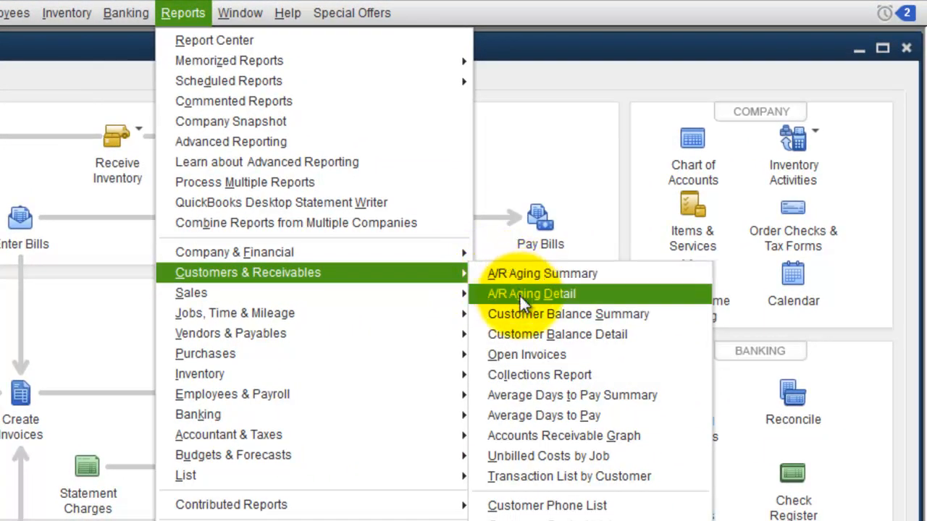
{"action": "left_click", "coordinate": [517, 280]}
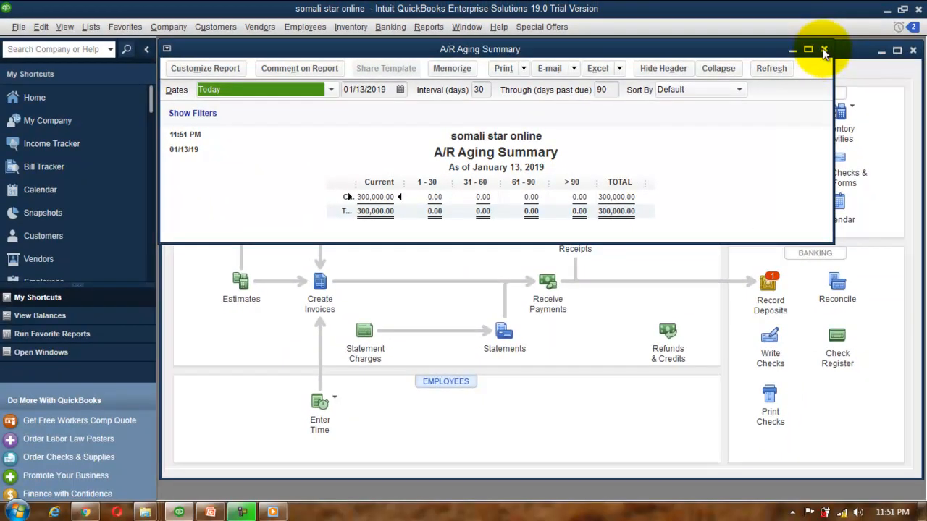
{"action": "left_click", "coordinate": [825, 50]}
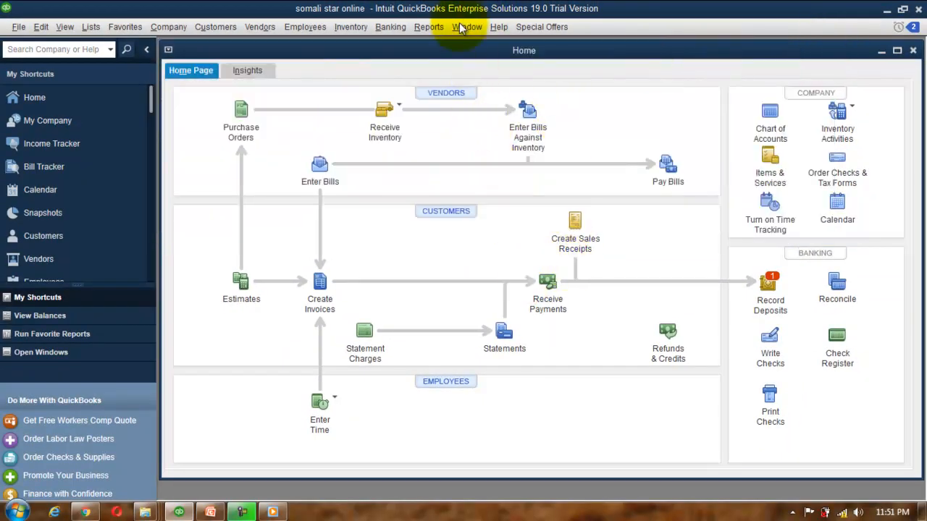
Step: Open the Balance Sheet Standard report, review assets and liabilities, and minimize the report
{"action": "left_click", "coordinate": [430, 29]}
{"action": "mouse_move", "coordinate": [478, 188]}
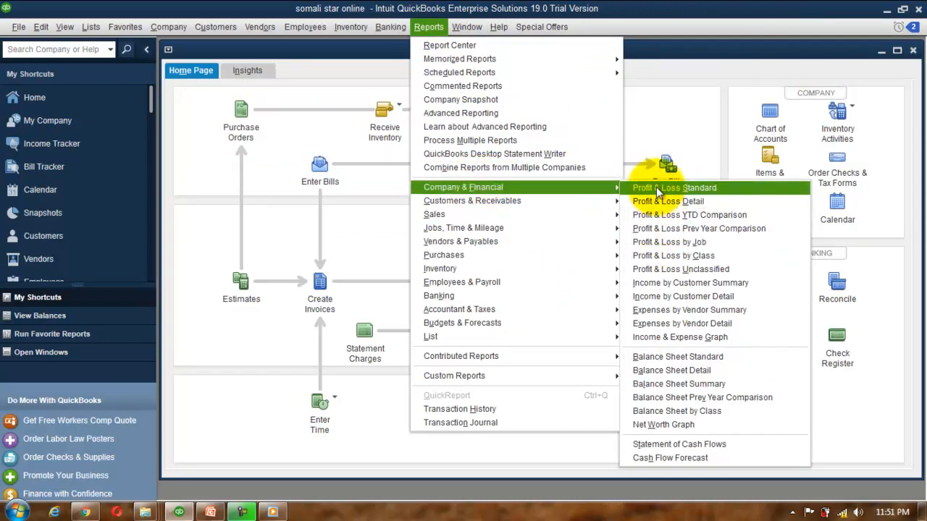
{"action": "left_click", "coordinate": [654, 358]}
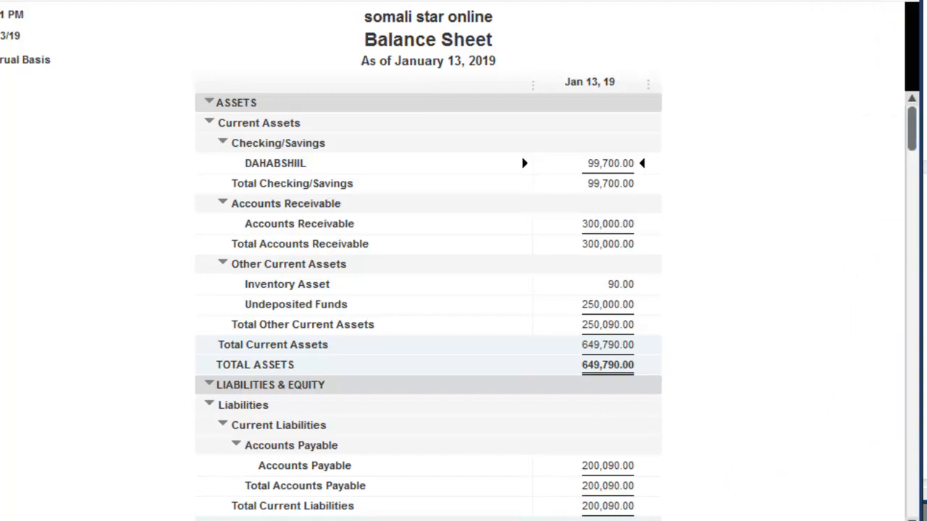
{"action": "left_click", "coordinate": [881, 51]}
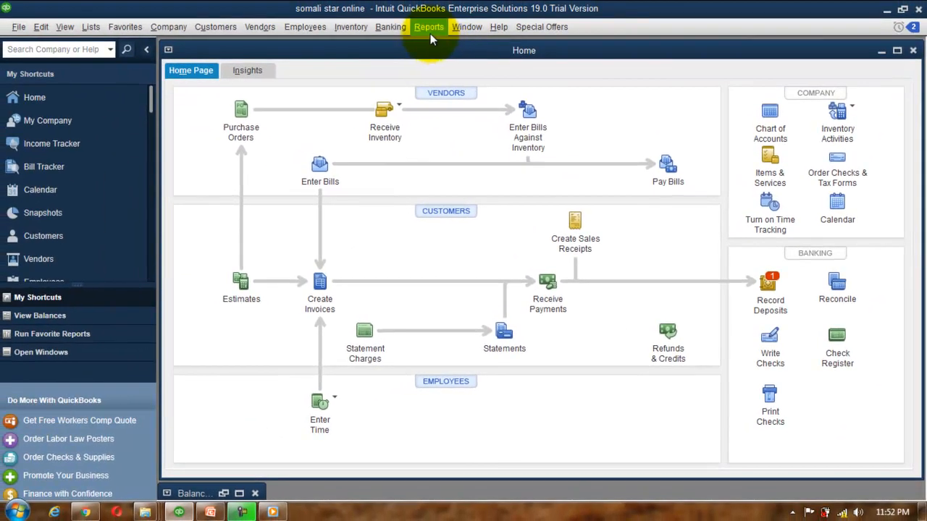
Step: Review the Profit & Loss Standard report and the minimized balance sheet, and return to the home page
{"action": "left_click", "coordinate": [430, 32]}
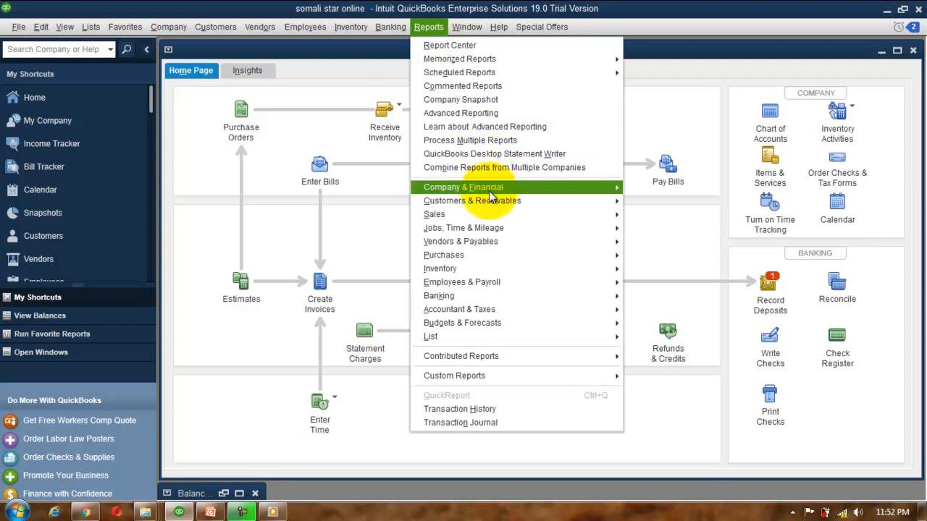
{"action": "mouse_move", "coordinate": [490, 190]}
{"action": "left_click", "coordinate": [677, 188]}
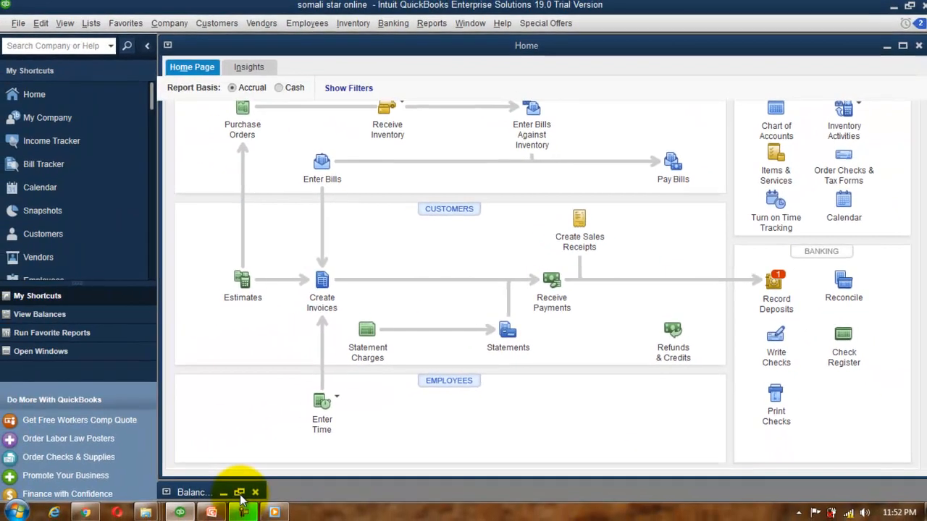
{"action": "left_click", "coordinate": [239, 494]}
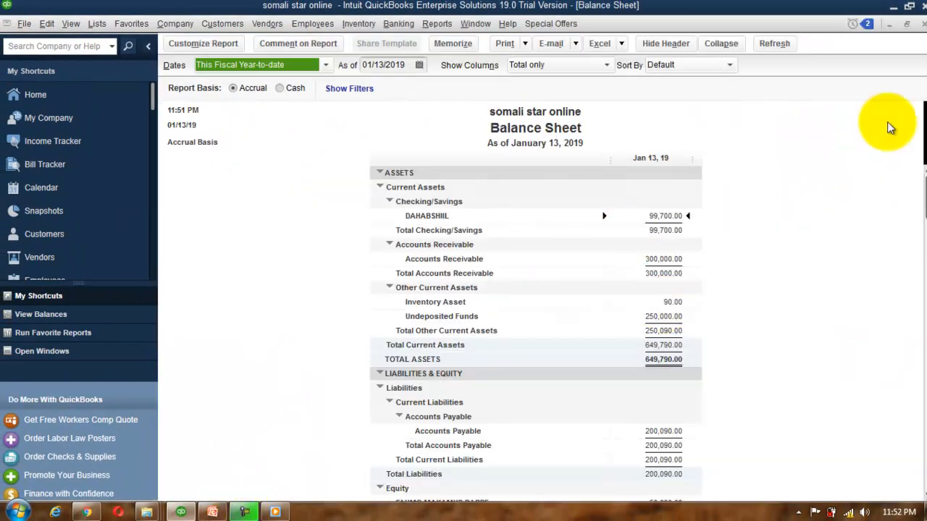
{"action": "left_click", "coordinate": [48, 95]}
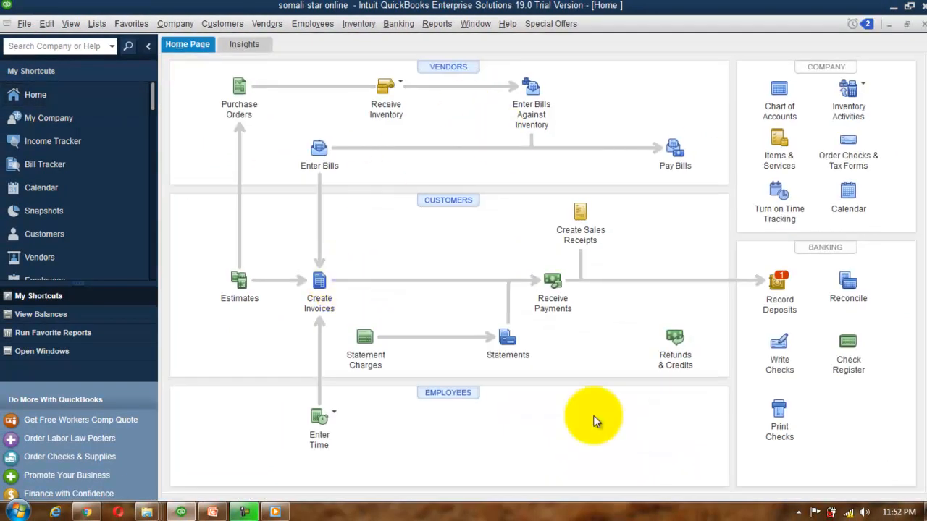
Step: Open the A/R Aging Detail report to review the open customer invoices
{"action": "left_click", "coordinate": [437, 23]}
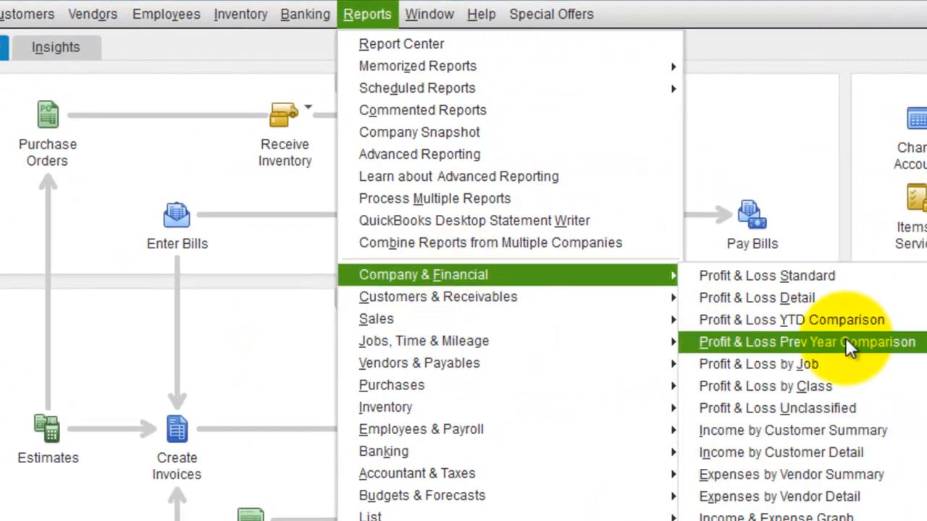
{"action": "mouse_move", "coordinate": [487, 303]}
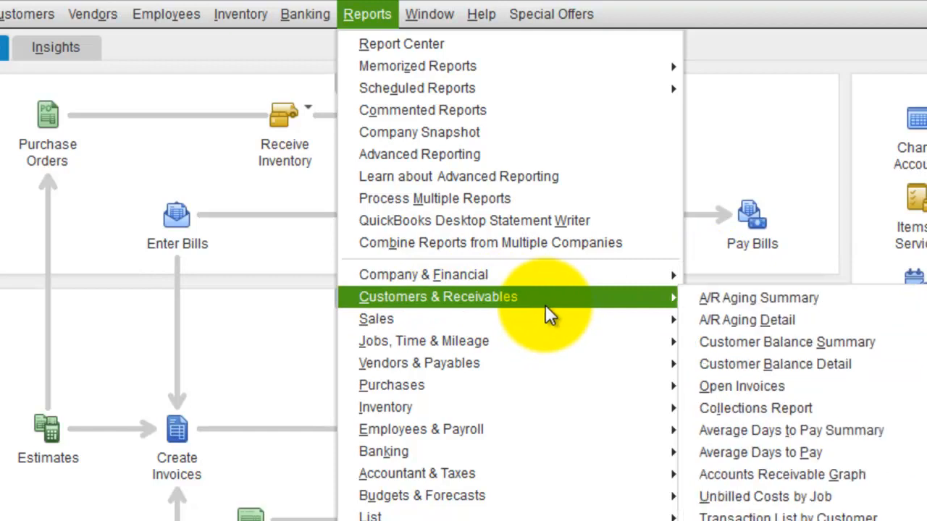
{"action": "left_click", "coordinate": [722, 320]}
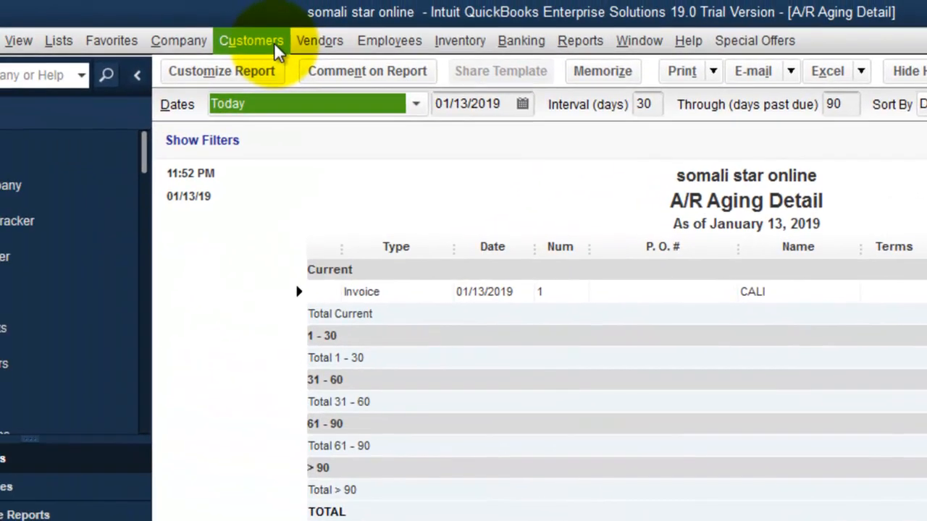
Step: Start a customer payment from the first listed customer and select invoice 1 dated 01/13/2019 for payment
{"action": "left_click", "coordinate": [273, 42]}
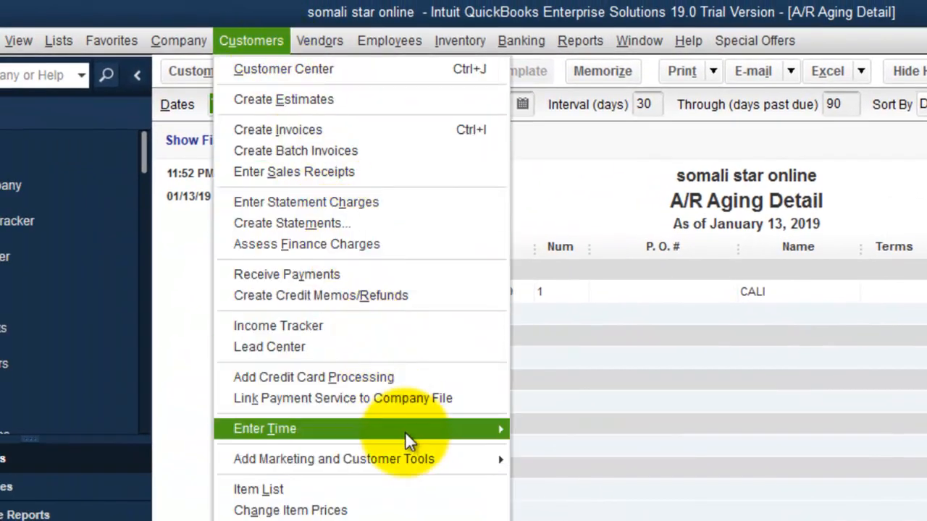
{"action": "left_click", "coordinate": [355, 280]}
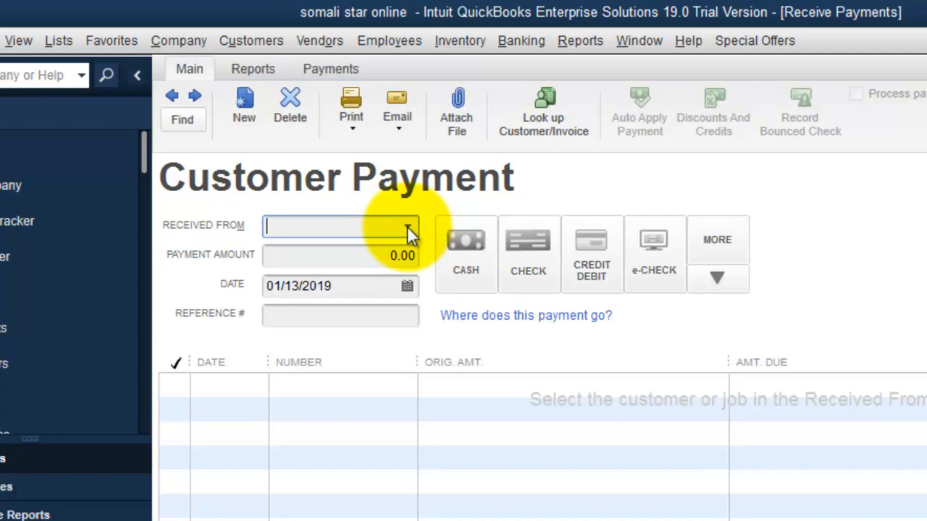
{"action": "left_click", "coordinate": [409, 228]}
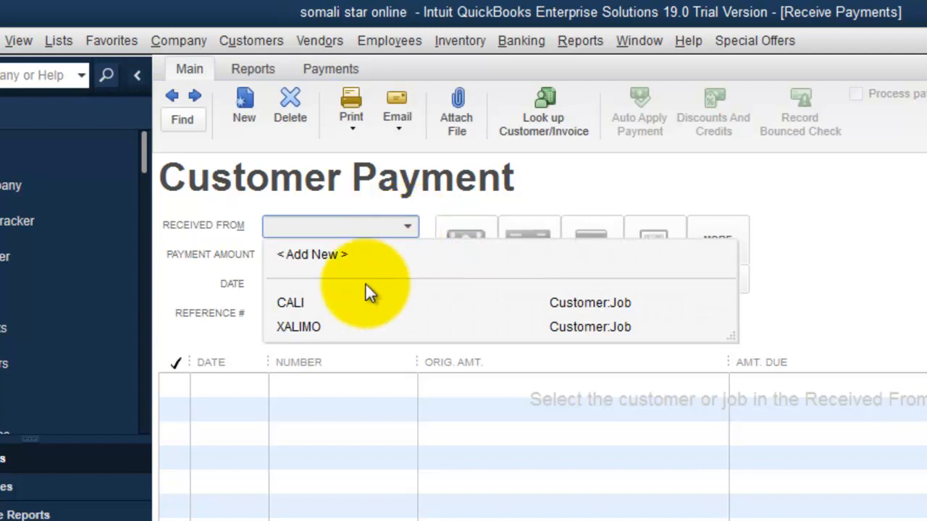
{"action": "left_click", "coordinate": [287, 304]}
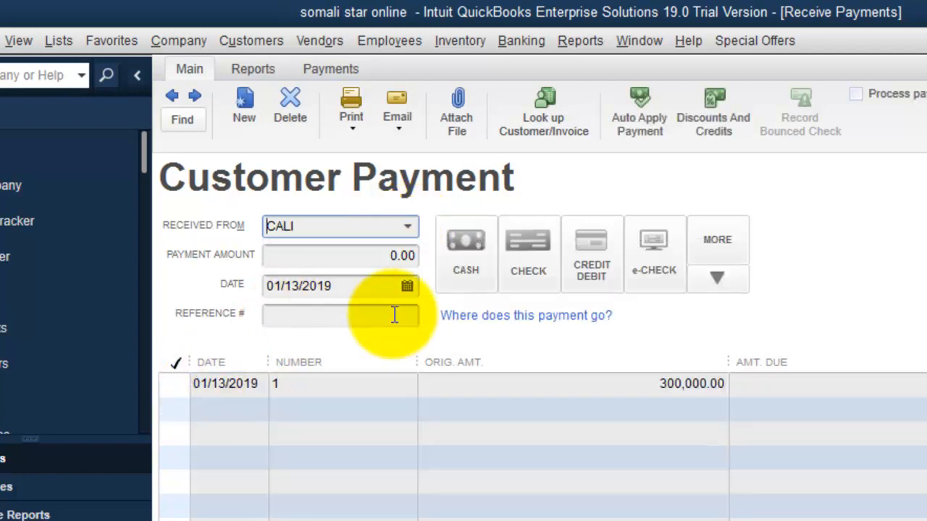
{"action": "left_click", "coordinate": [176, 387]}
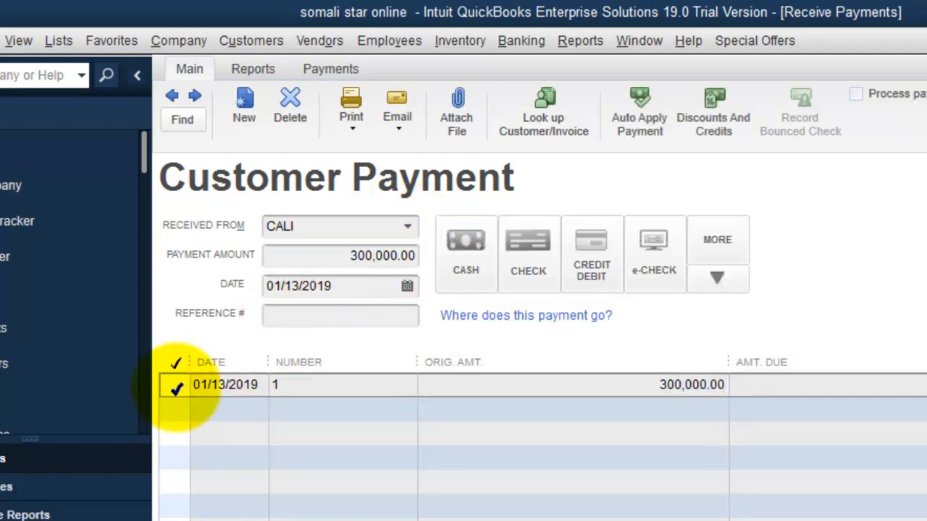
{"action": "left_click", "coordinate": [671, 392]}
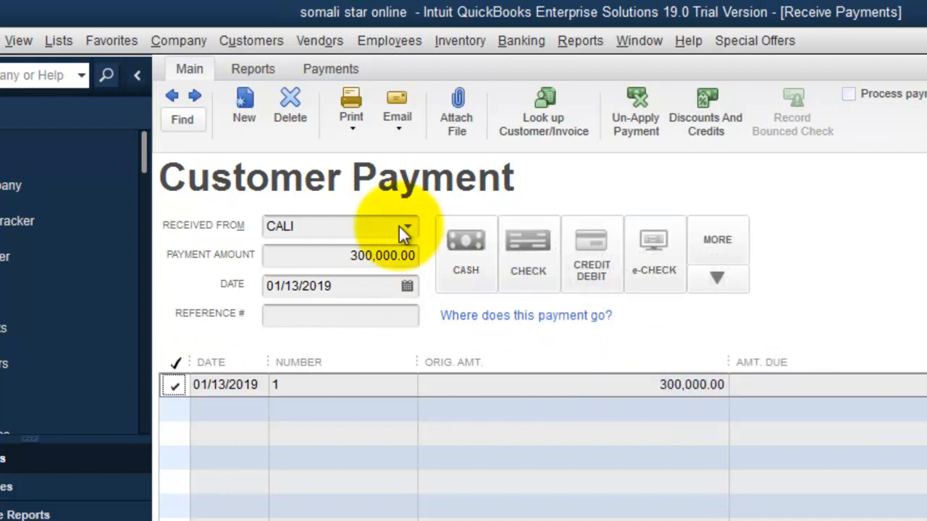
Step: Set the payment amount to 100,000.00
{"action": "double_click", "coordinate": [384, 257]}
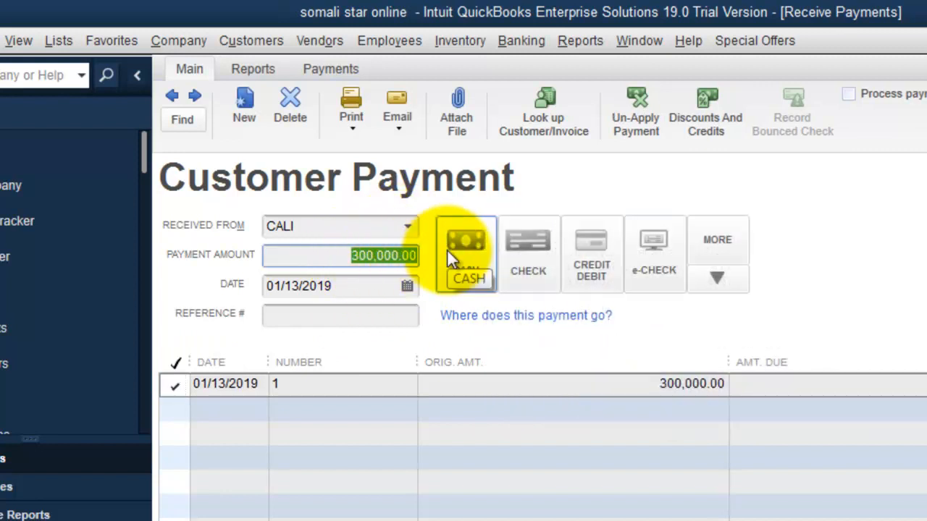
{"action": "key", "text": "BackSpace"}
{"action": "type", "text": "100,000"}
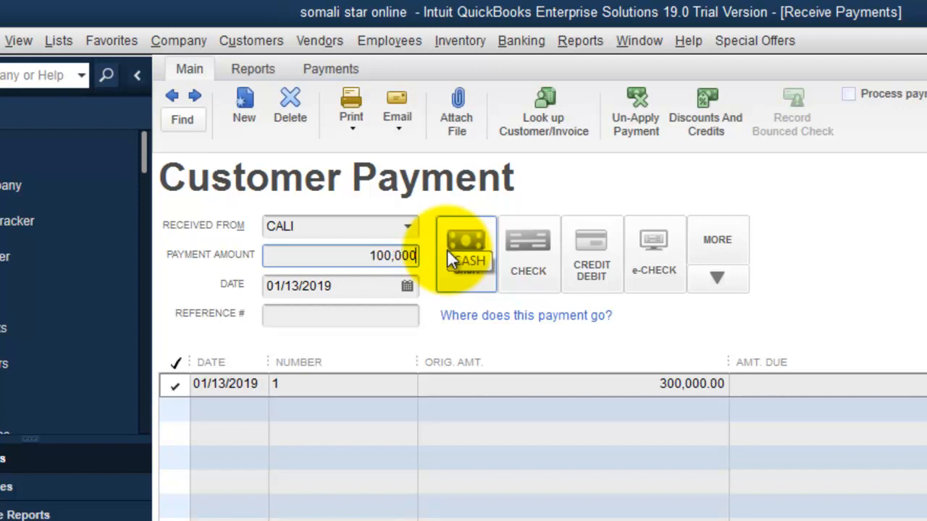
{"action": "key", "text": "BackSpace"}
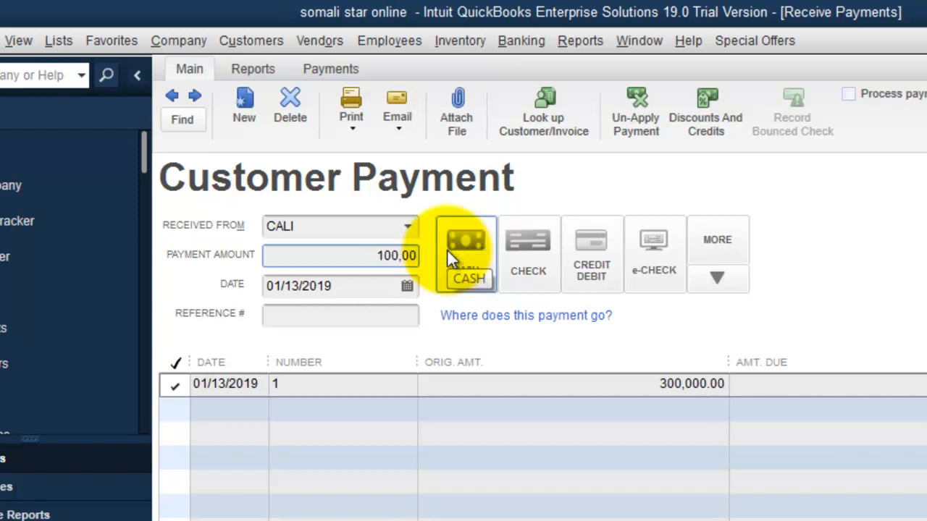
{"action": "type", "text": "0.00"}
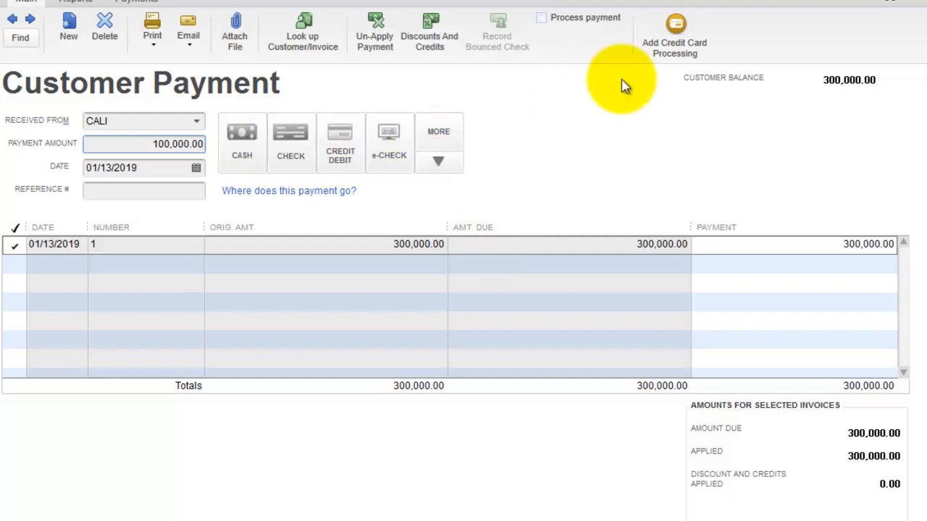
Step: Save and close the payment with Check as the payment method, and refresh the A/R Aging Detail report
{"action": "left_click", "coordinate": [290, 141]}
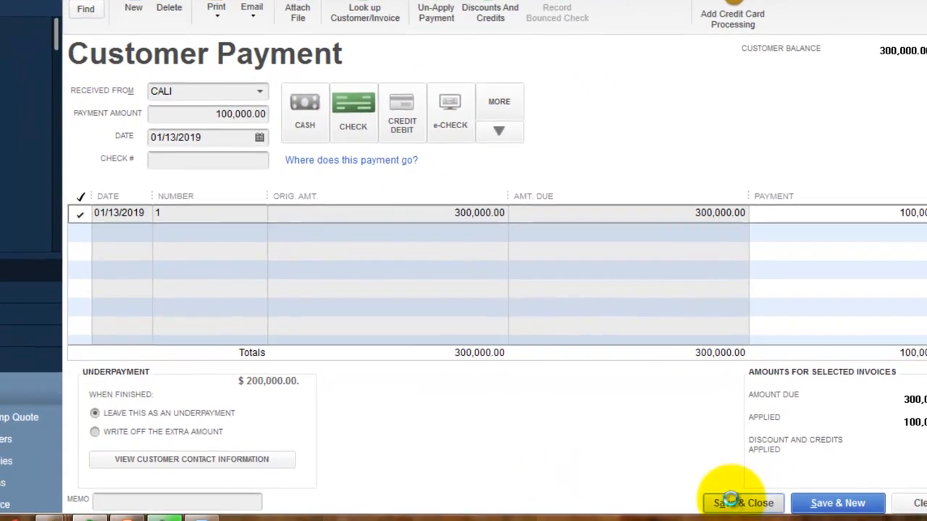
{"action": "left_click", "coordinate": [730, 501]}
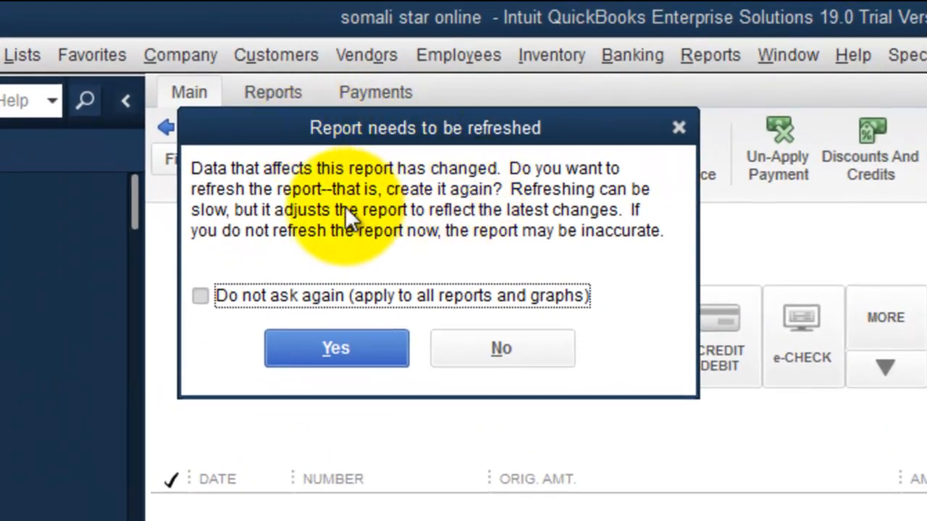
{"action": "left_click", "coordinate": [340, 350]}
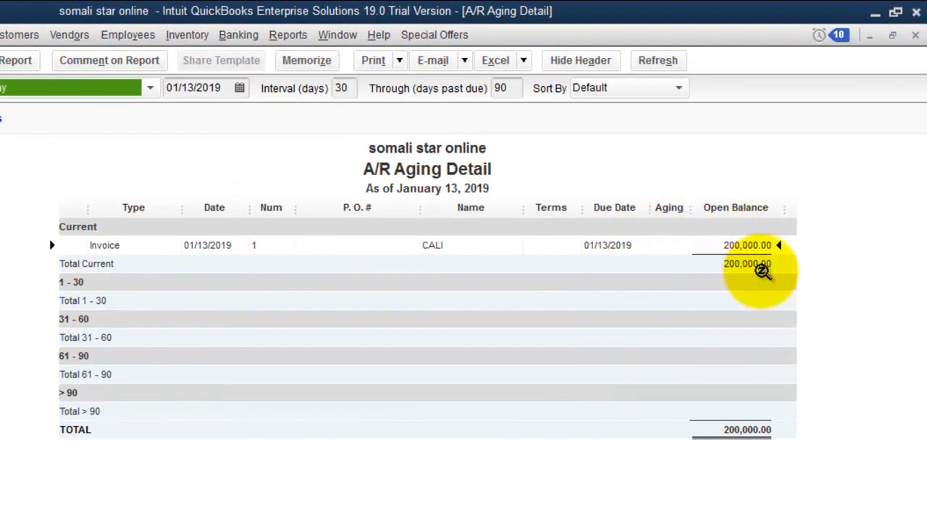
{"action": "left_click", "coordinate": [659, 60]}
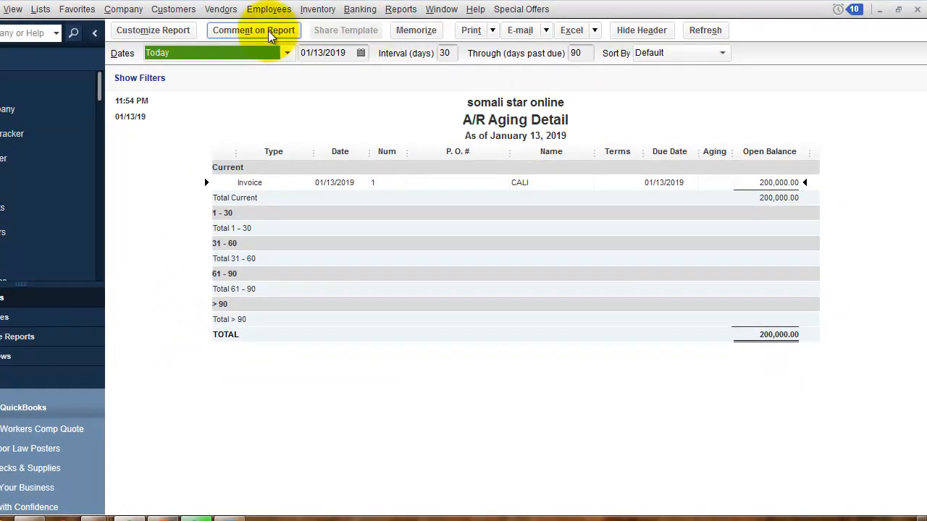
Step: Customize the A/R Aging Detail report so the column labels and all related fonts use size 10
{"action": "left_click", "coordinate": [179, 32]}
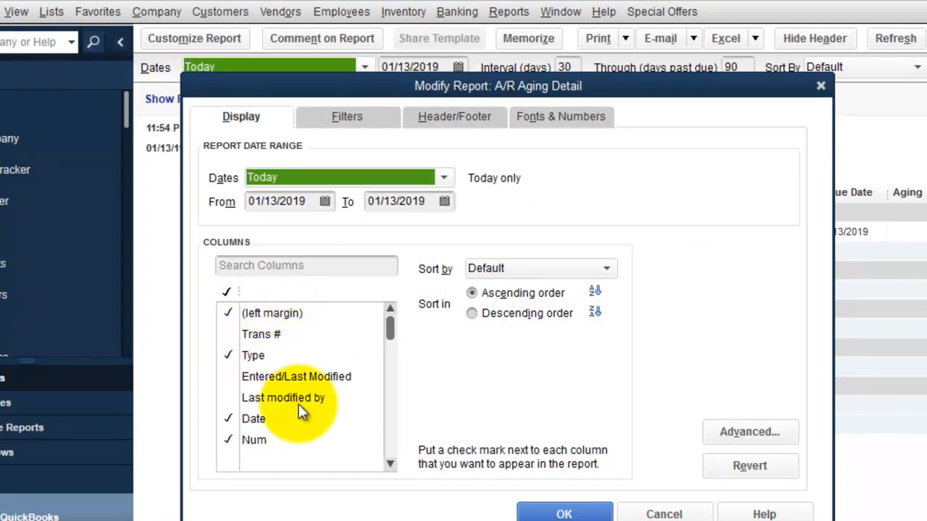
{"action": "left_click", "coordinate": [358, 125]}
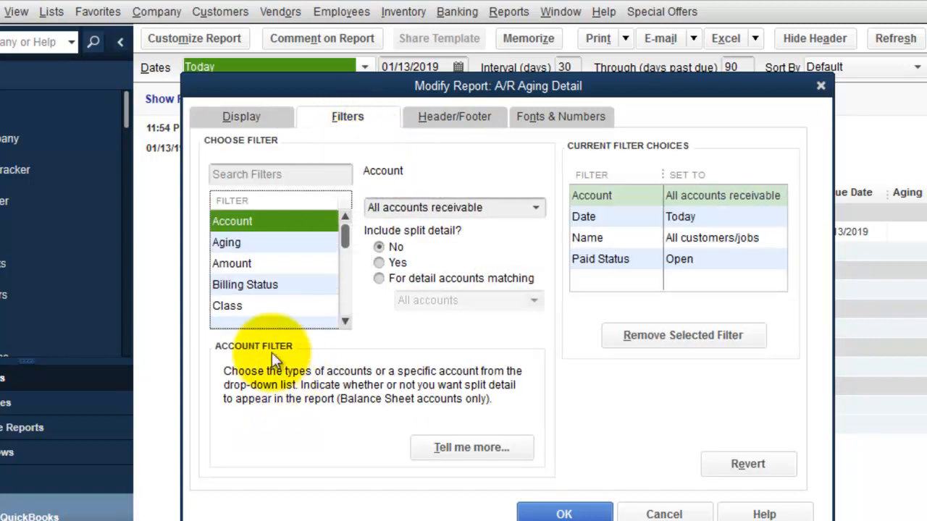
{"action": "left_click", "coordinate": [465, 120]}
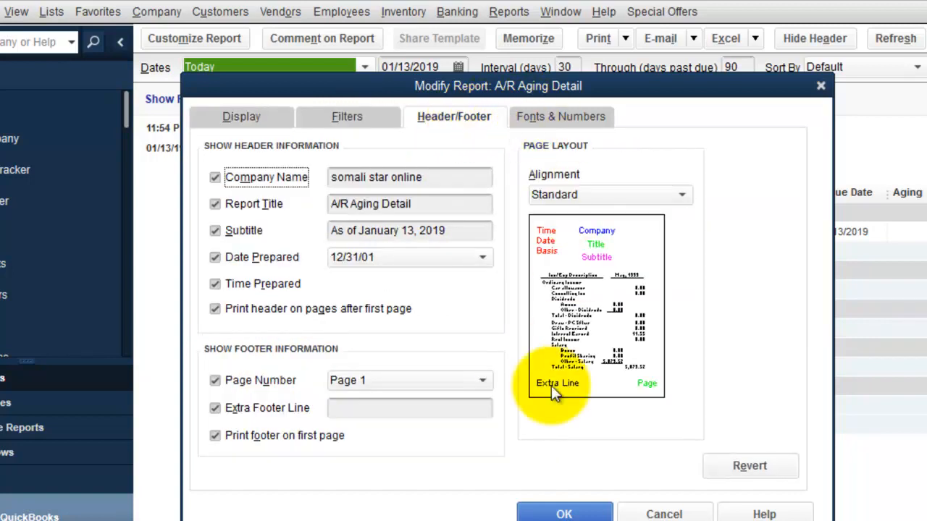
{"action": "left_click", "coordinate": [536, 119]}
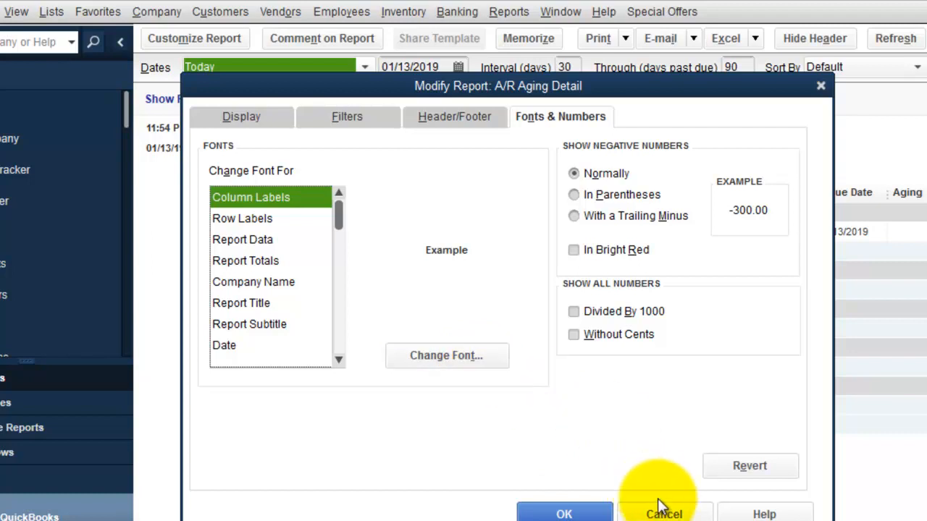
{"action": "left_click", "coordinate": [433, 358]}
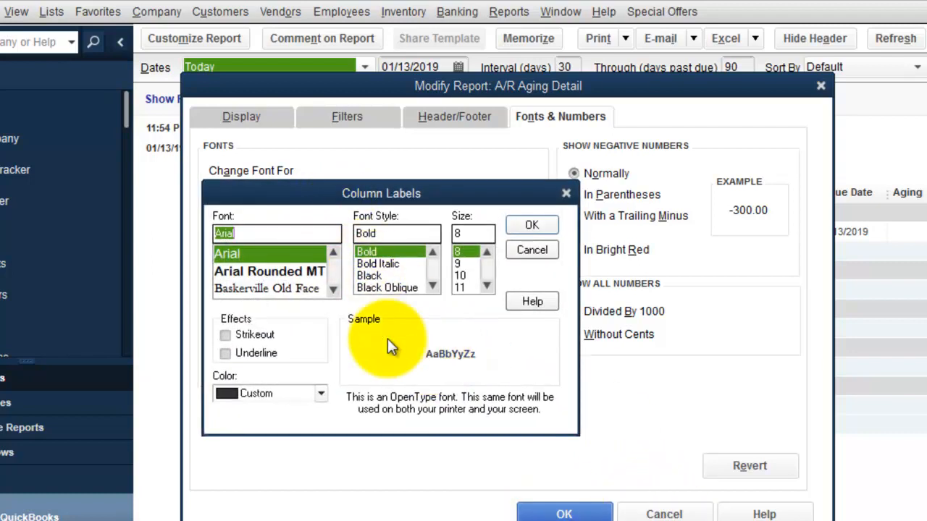
{"action": "left_click", "coordinate": [463, 277]}
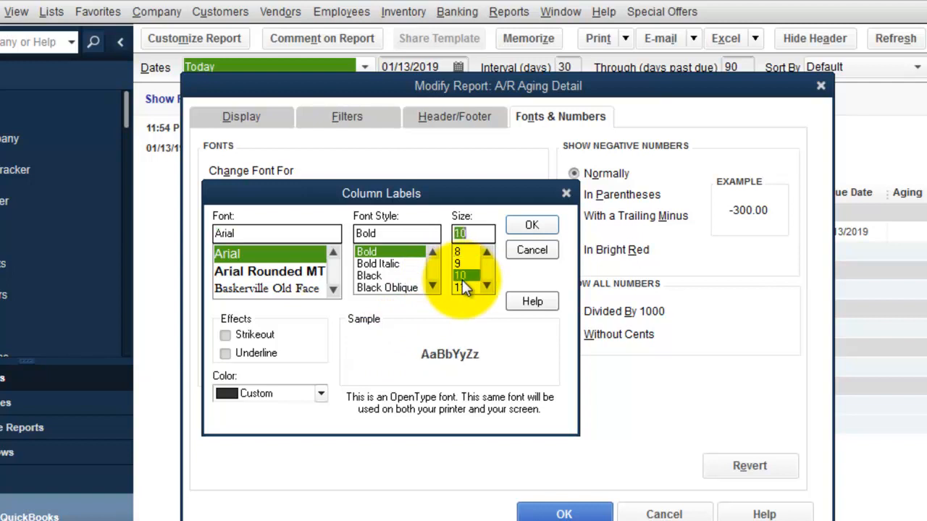
{"action": "left_click", "coordinate": [535, 225]}
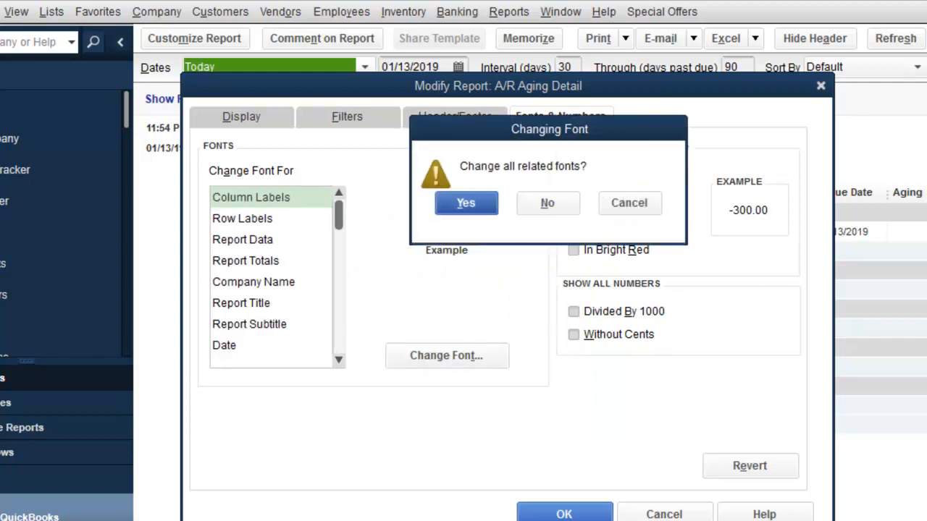
{"action": "left_click", "coordinate": [465, 202]}
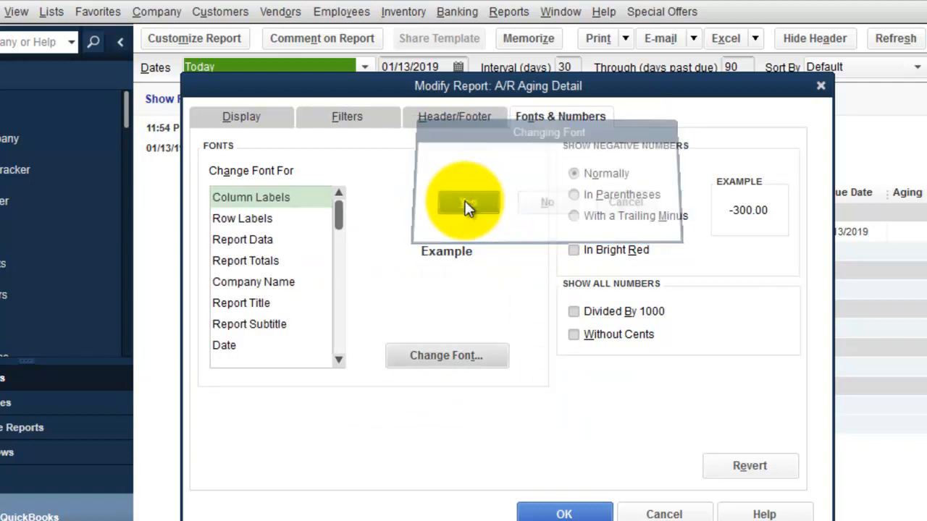
{"action": "left_click", "coordinate": [569, 511]}
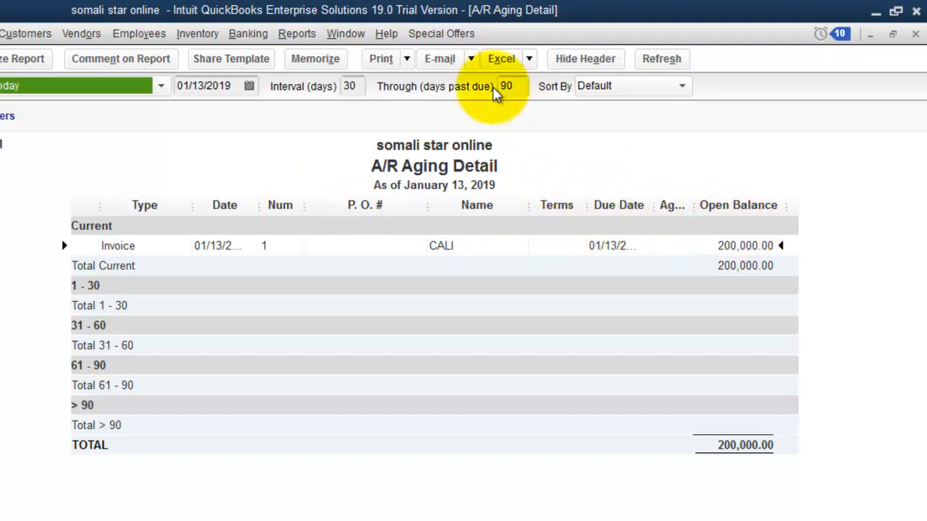
Step: Memorize the report in the Accountant group, named with the customer's name followed by "XISAABTIISA WAA IN AAN KA WAR QABNAA"
{"action": "left_click", "coordinate": [319, 61]}
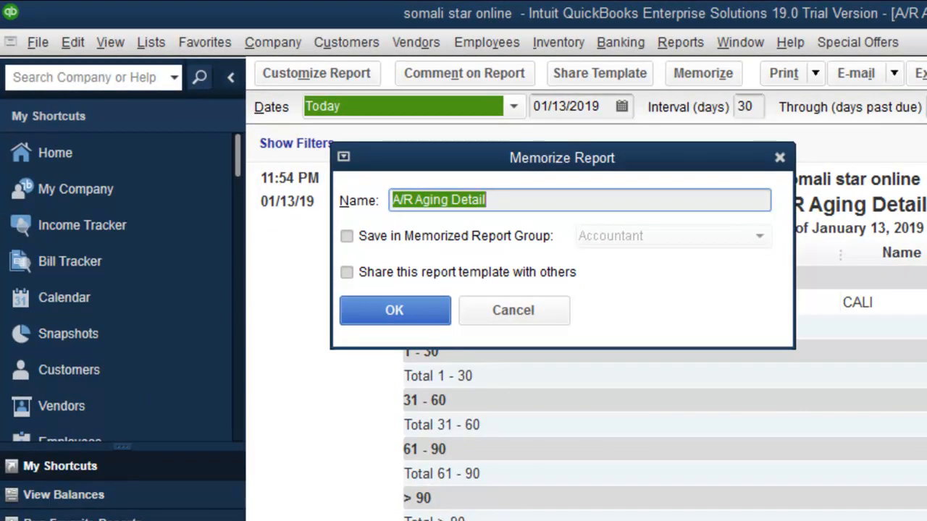
{"action": "type", "text": "CA"}
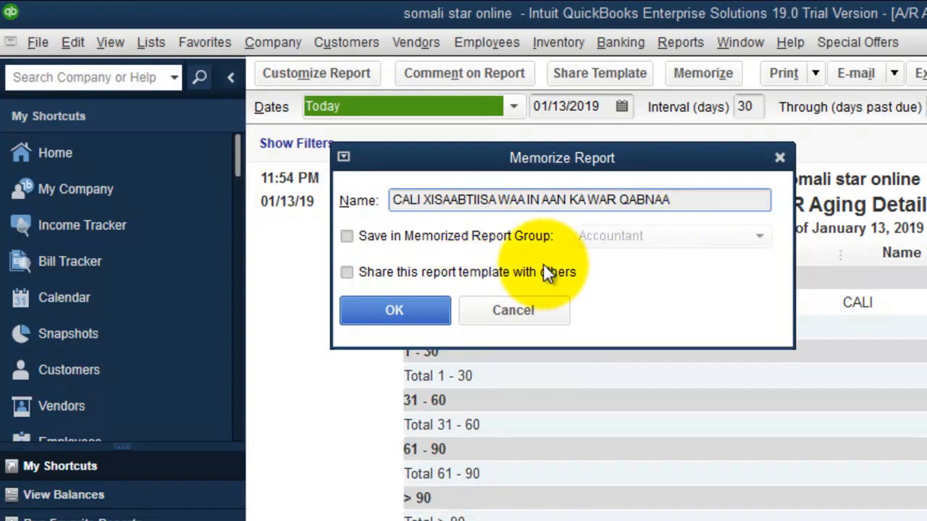
{"action": "left_click", "coordinate": [346, 236]}
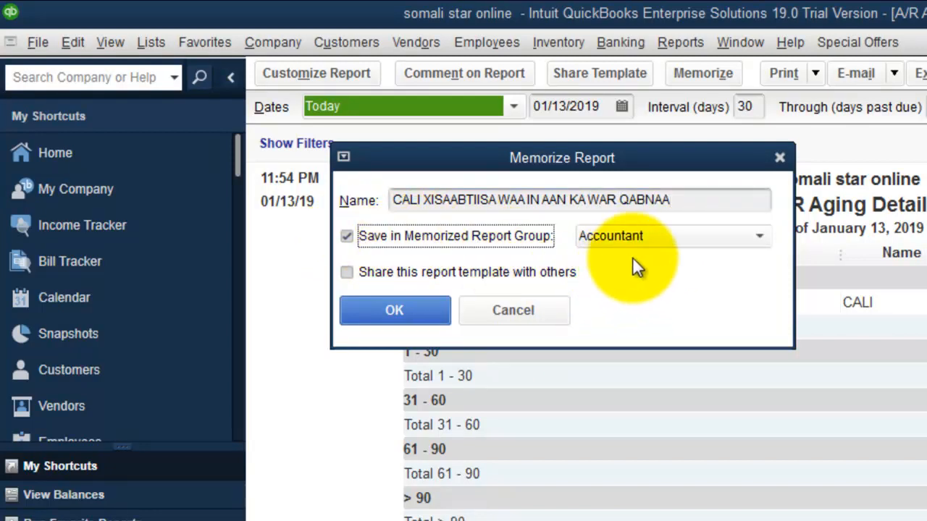
{"action": "left_click", "coordinate": [394, 313]}
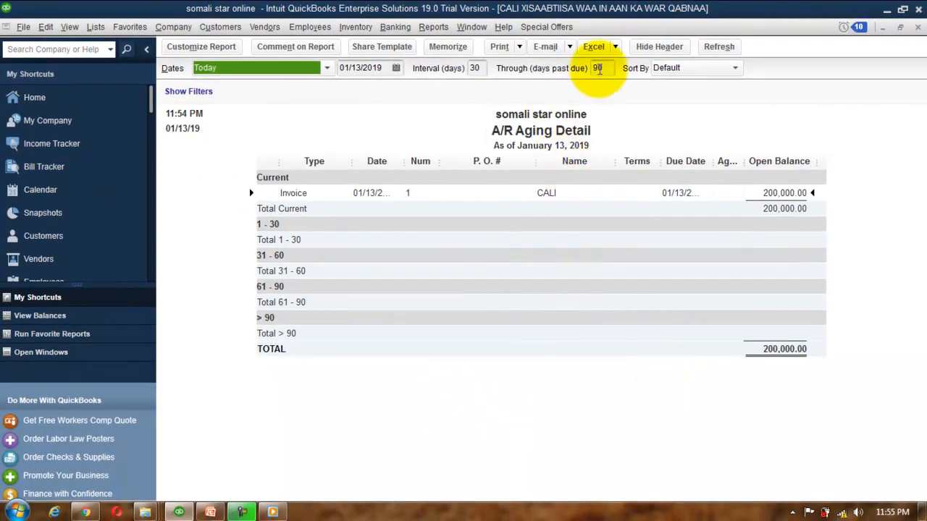
Step: Export the report to a new worksheet in a new Excel workbook and maximize the workbook window
{"action": "left_click", "coordinate": [613, 47]}
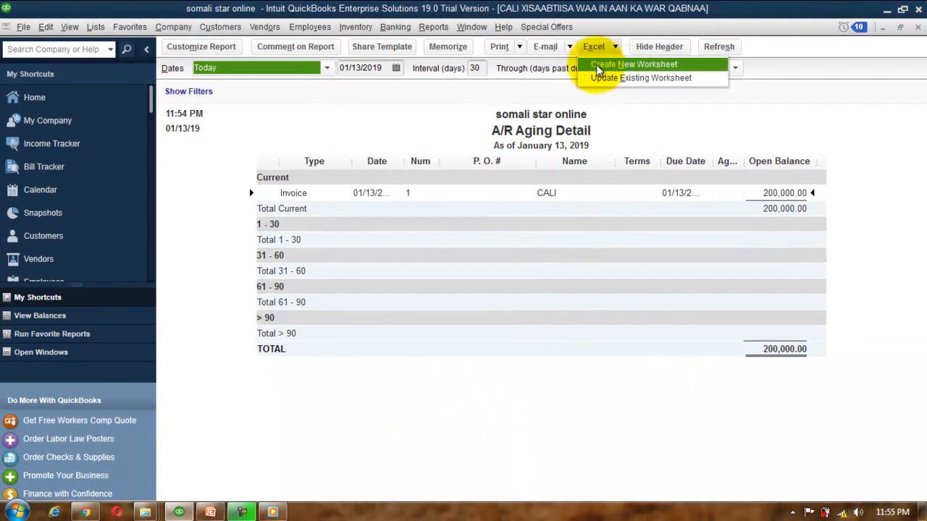
{"action": "left_click", "coordinate": [622, 64]}
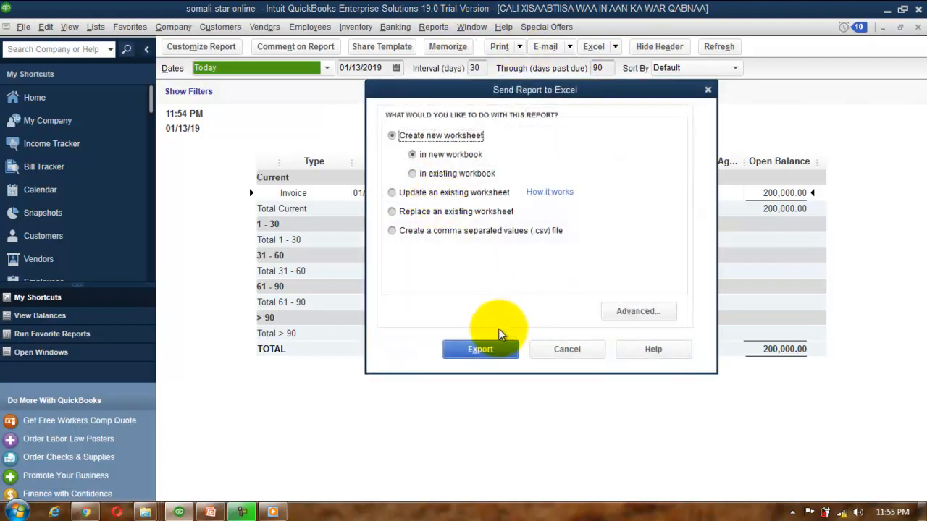
{"action": "left_click", "coordinate": [481, 350]}
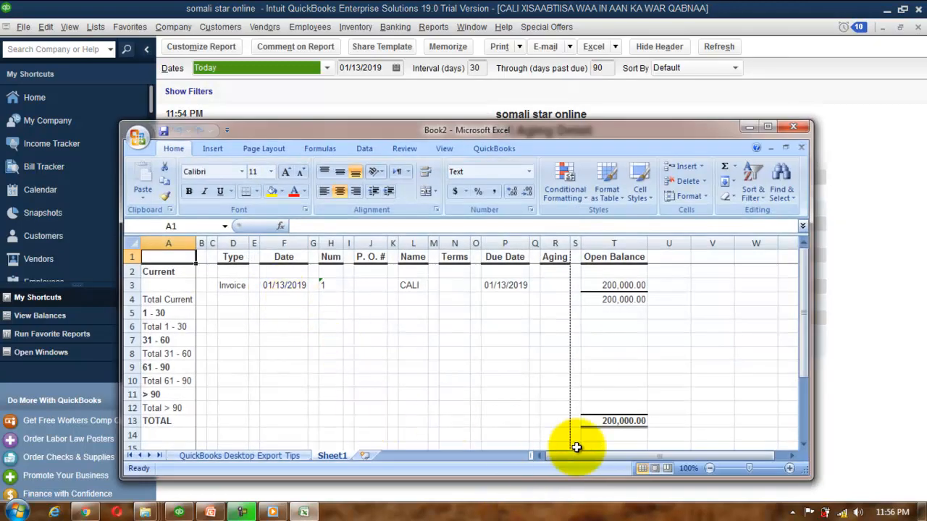
{"action": "left_click", "coordinate": [769, 126]}
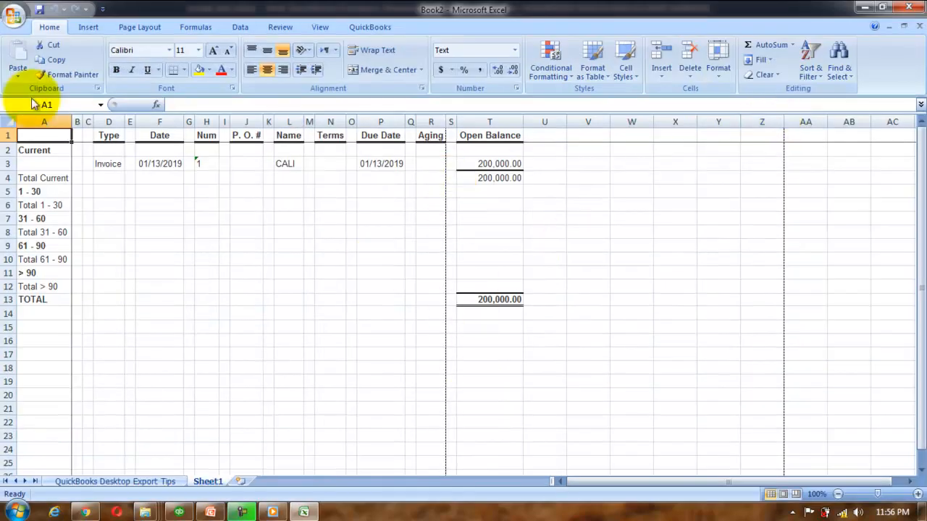
Step: Save the exported workbook to the Desktop as a macro-free Excel Workbook, named "DEYNTA" followed by the customer's name
{"action": "left_click", "coordinate": [15, 16]}
{"action": "left_click", "coordinate": [66, 197]}
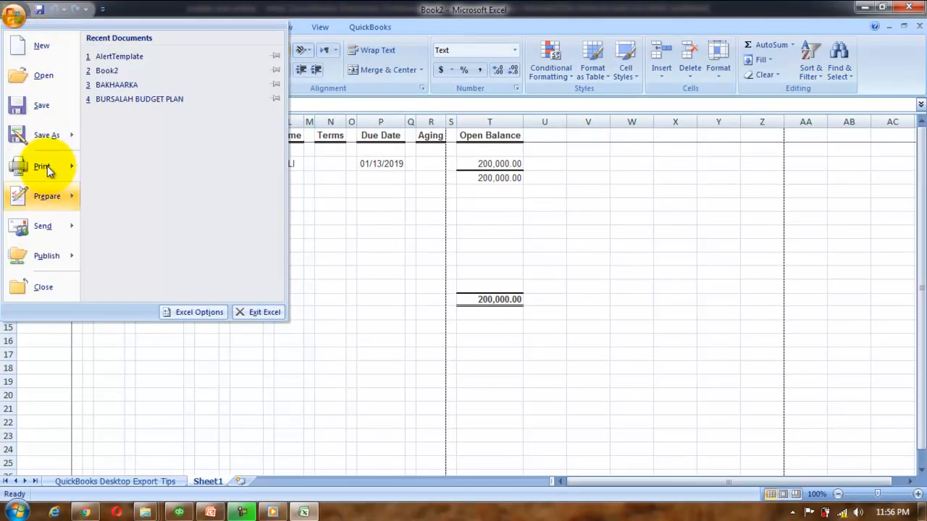
{"action": "left_click", "coordinate": [37, 136]}
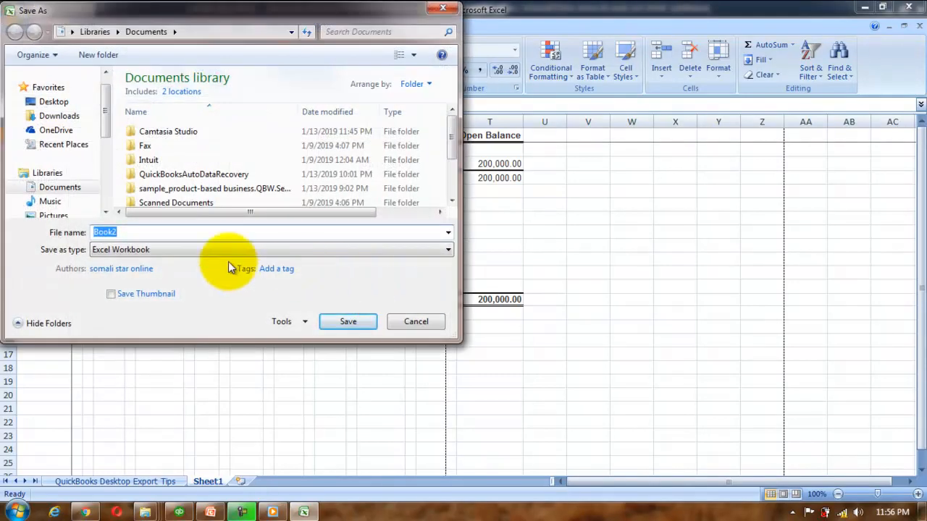
{"action": "type", "text": "DEYNTA CALI"}
{"action": "left_click", "coordinate": [52, 102]}
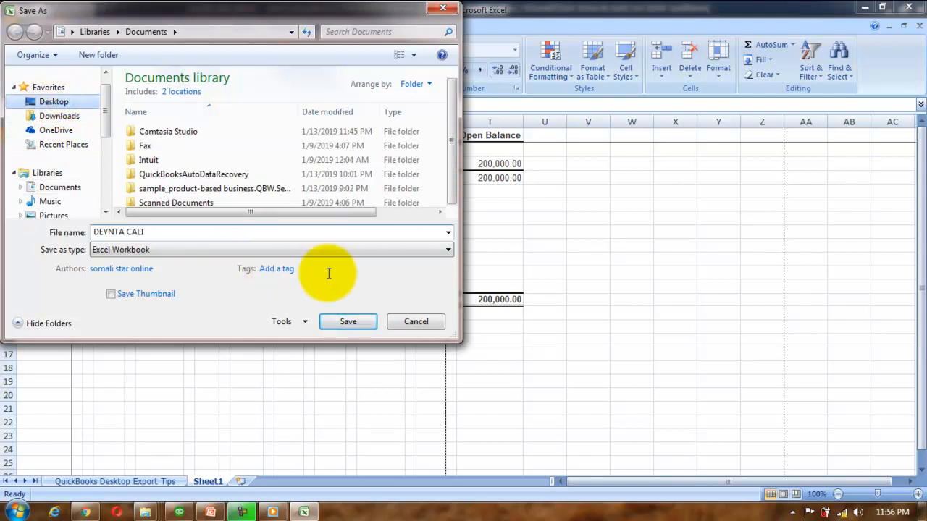
{"action": "left_click", "coordinate": [345, 322]}
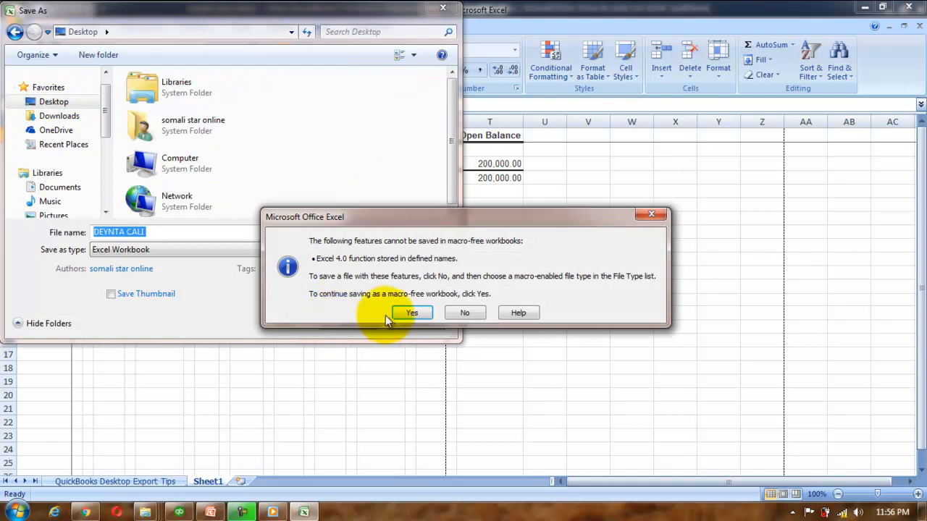
{"action": "left_click", "coordinate": [408, 313]}
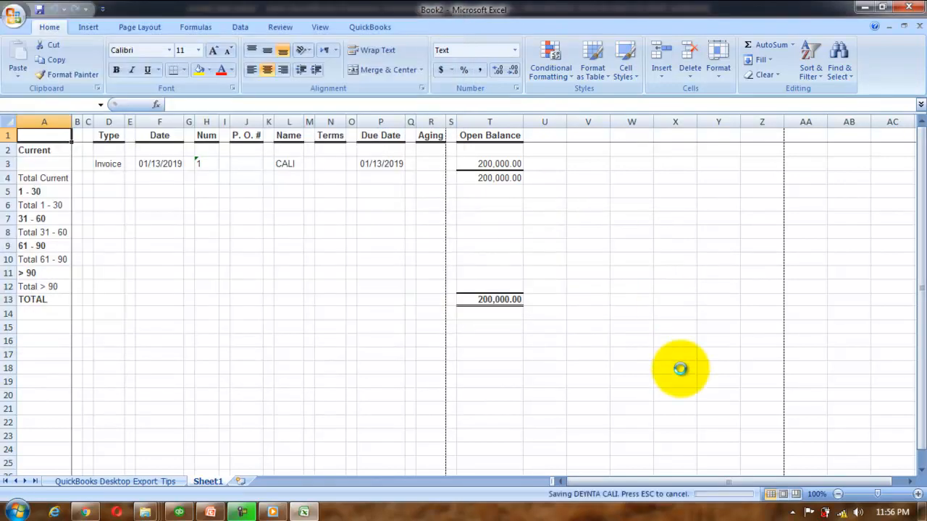
Step: Switch back to QuickBooks and open the customer's memorized A/R aging report from the Accountant group
{"action": "left_click", "coordinate": [861, 6]}
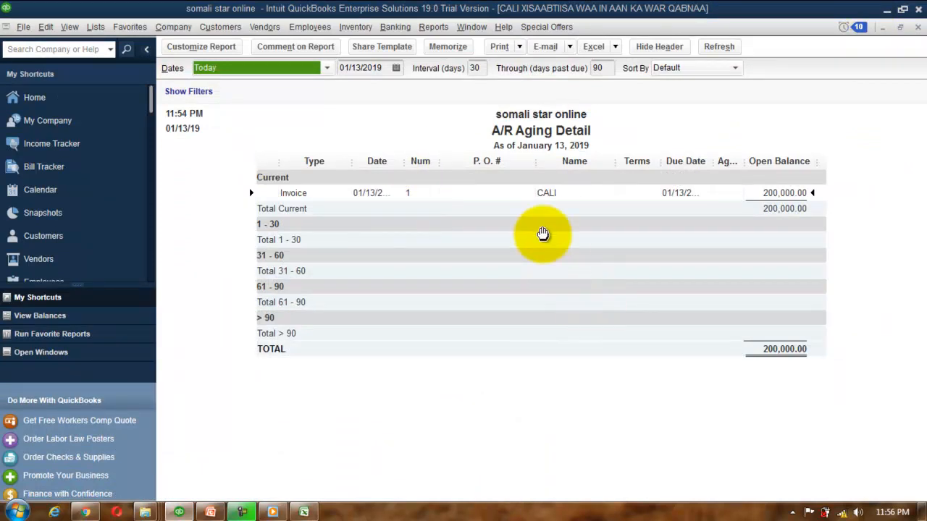
{"action": "left_click", "coordinate": [56, 99]}
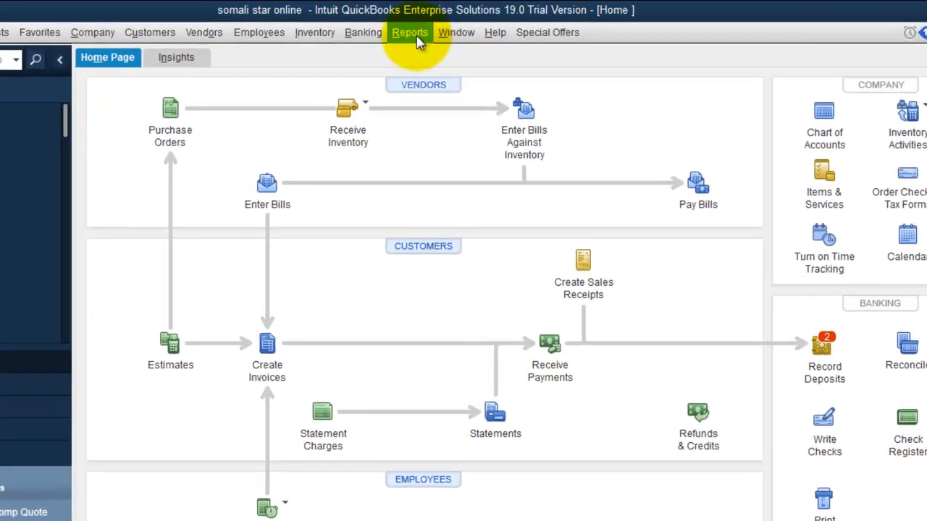
{"action": "left_click", "coordinate": [433, 27]}
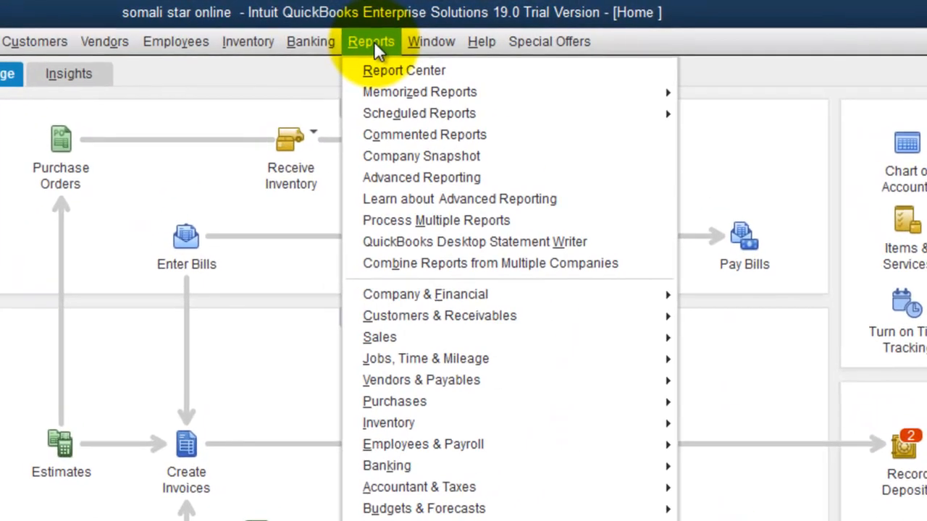
{"action": "mouse_move", "coordinate": [396, 96]}
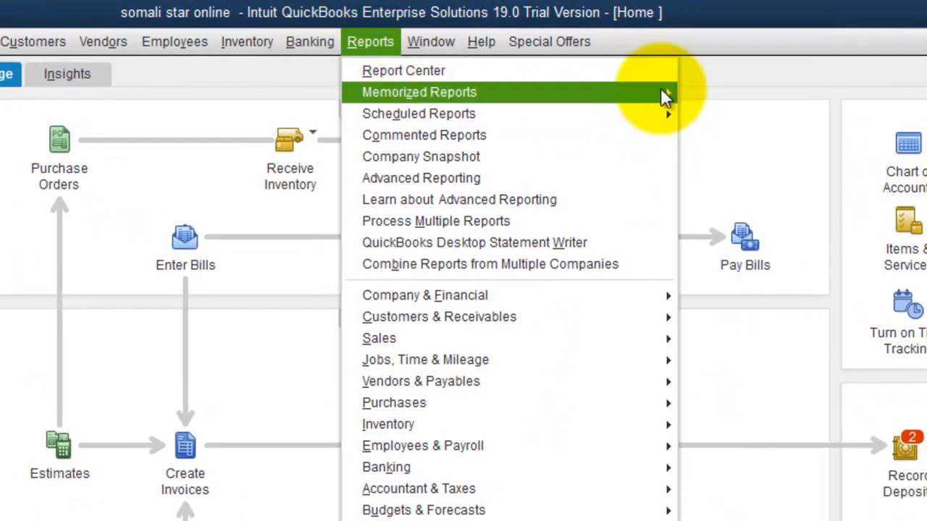
{"action": "mouse_move", "coordinate": [725, 124]}
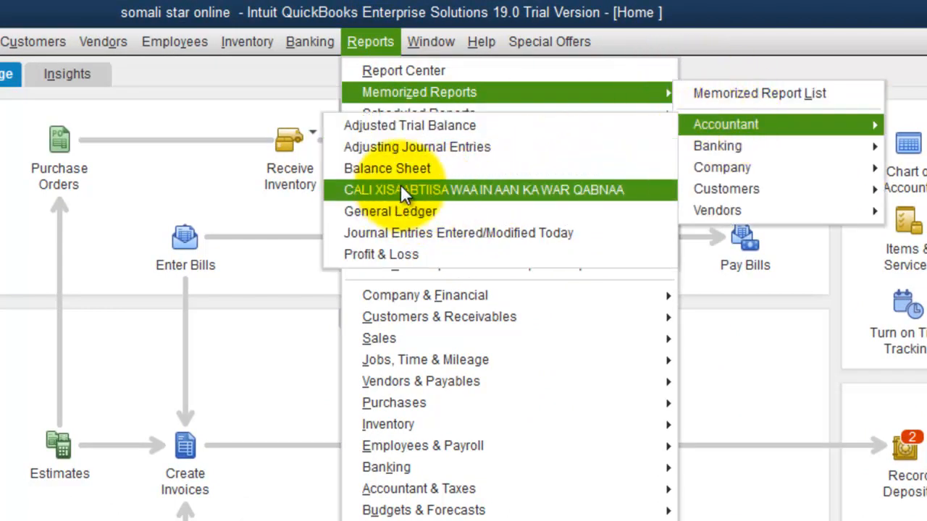
{"action": "left_click", "coordinate": [446, 189]}
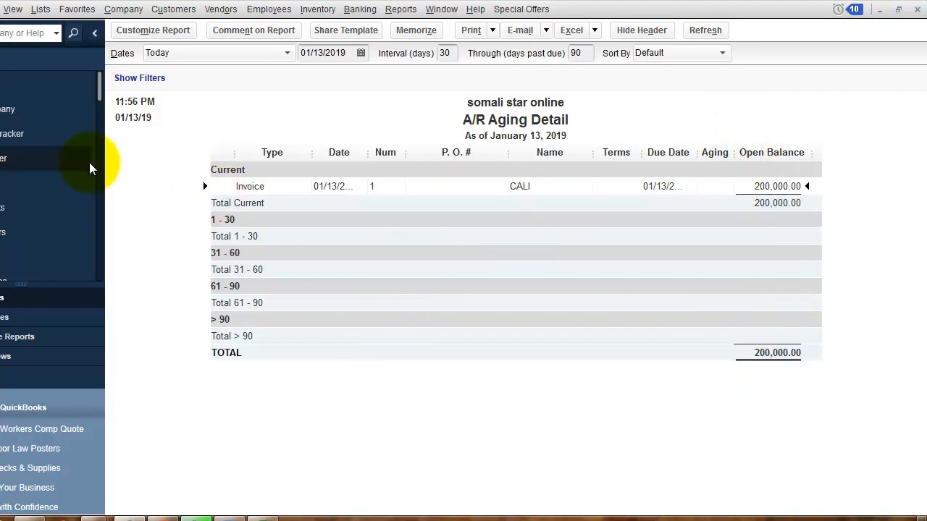
Step: Return to the QuickBooks home page, and switch to the Excel workbook to look at its file and Send options
{"action": "left_click", "coordinate": [21, 85]}
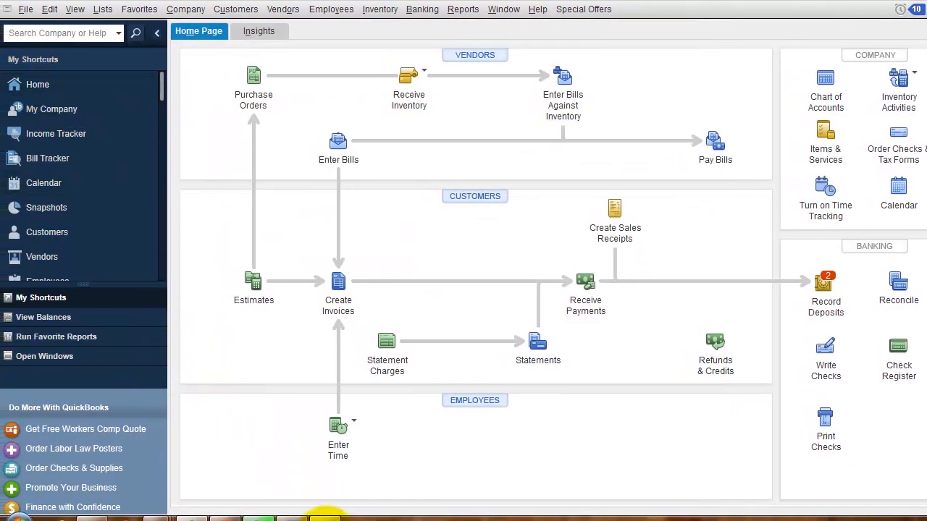
{"action": "left_click", "coordinate": [326, 517]}
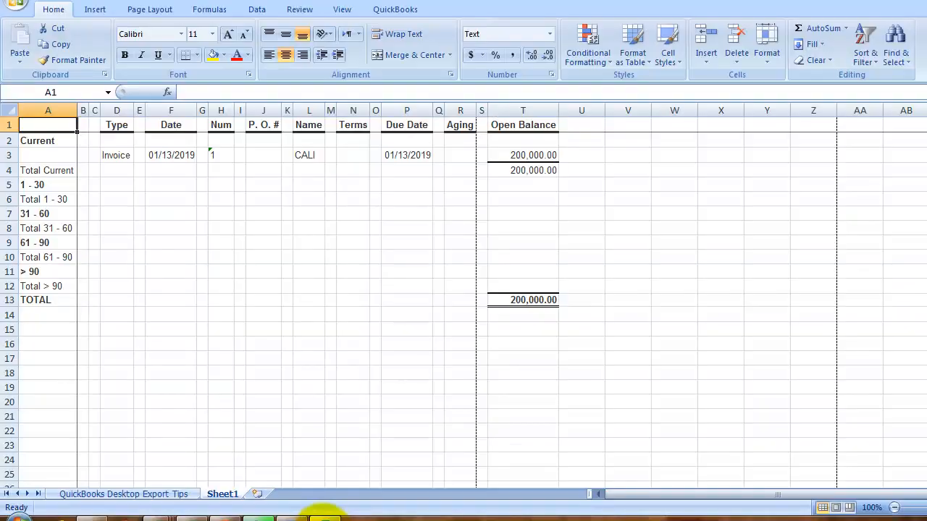
{"action": "left_click", "coordinate": [15, 8]}
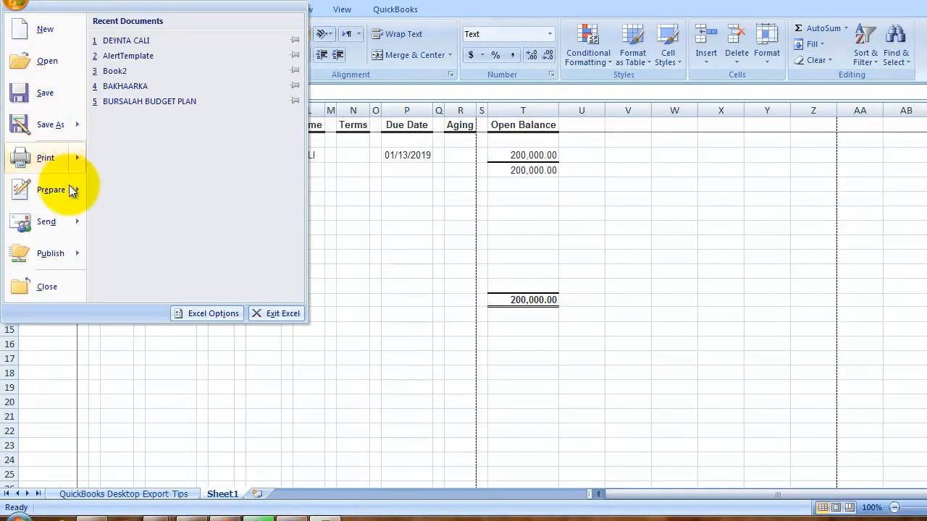
{"action": "mouse_move", "coordinate": [61, 224]}
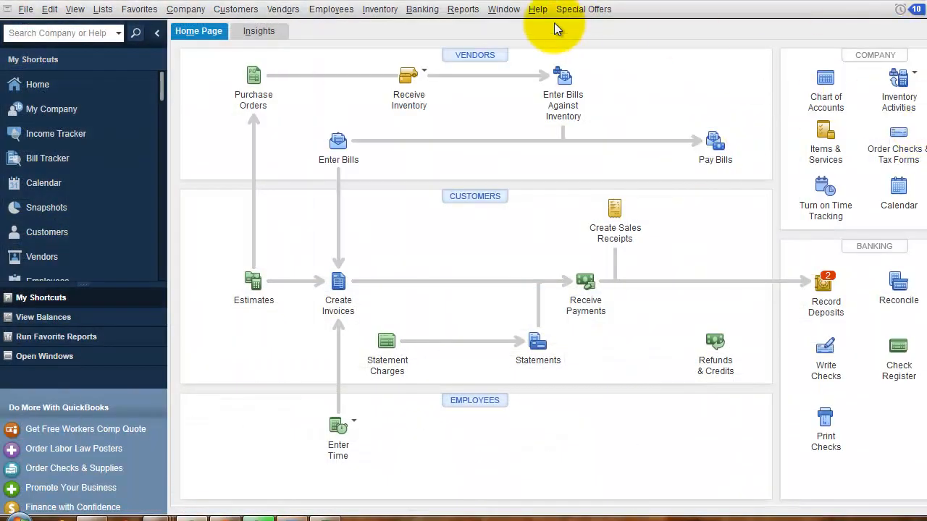
Step: View the QuickBooks Enterprise Solutions product information and close it again
{"action": "left_click", "coordinate": [537, 8]}
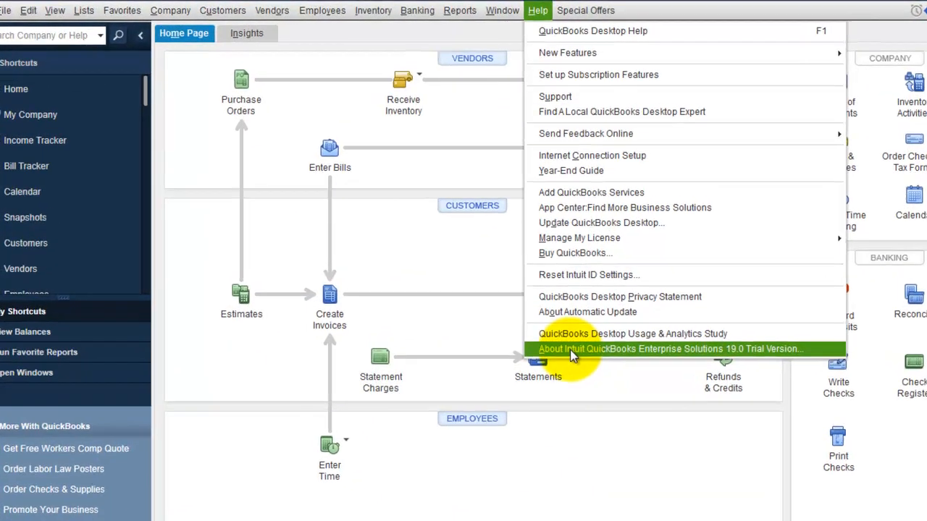
{"action": "left_click", "coordinate": [584, 335]}
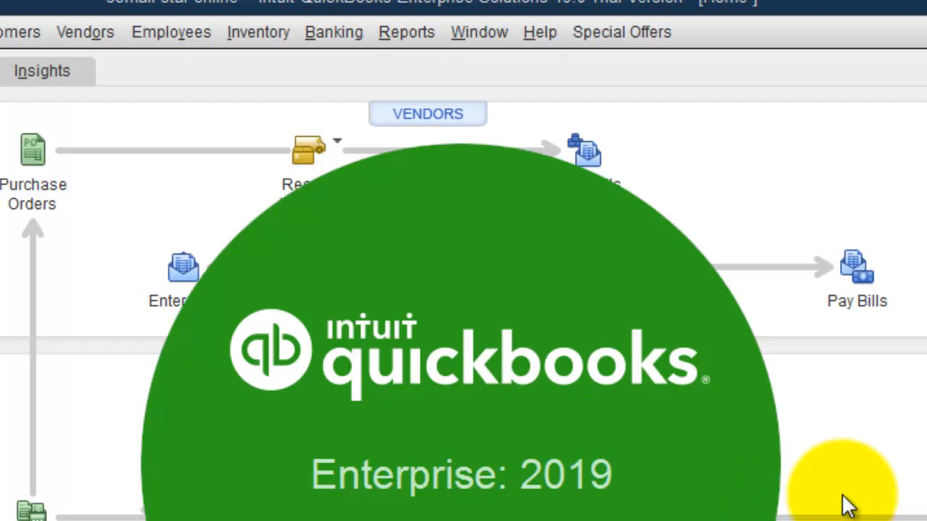
{"action": "left_click", "coordinate": [848, 507]}
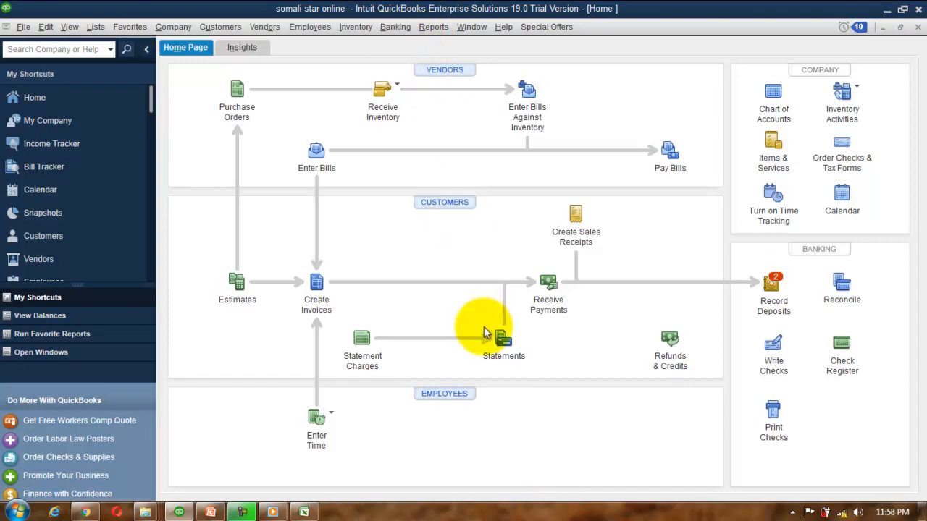
Step: Reopen the customer's memorized A/R aging report from the Accountant group of memorized reports, and return to the home page
{"action": "left_click", "coordinate": [433, 27]}
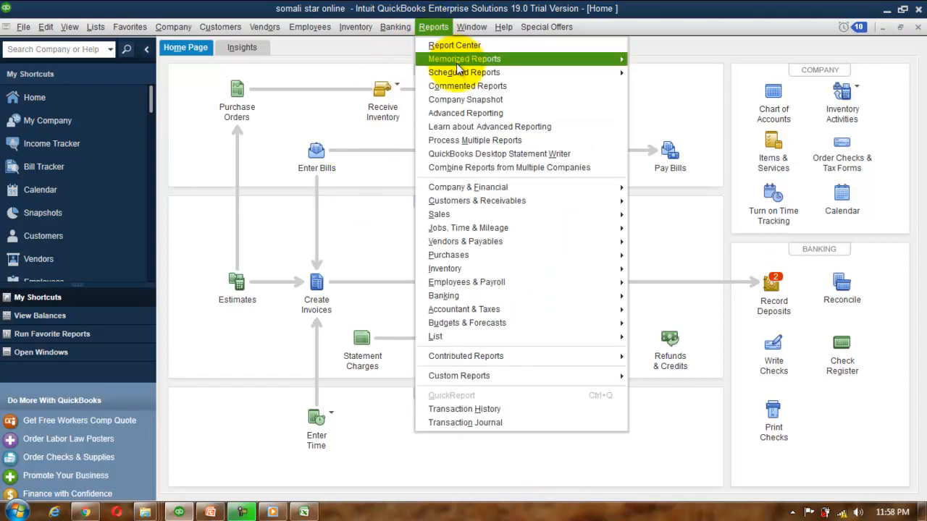
{"action": "mouse_move", "coordinate": [456, 62]}
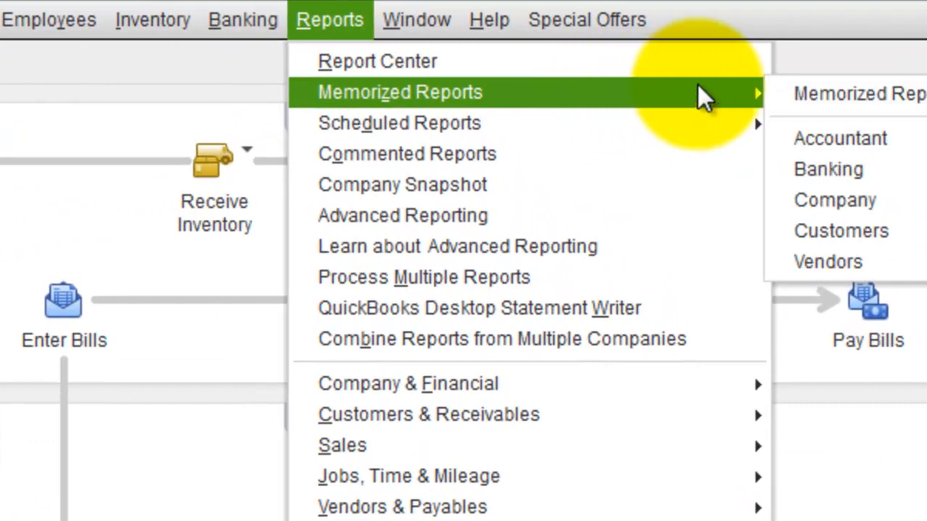
{"action": "mouse_move", "coordinate": [847, 145]}
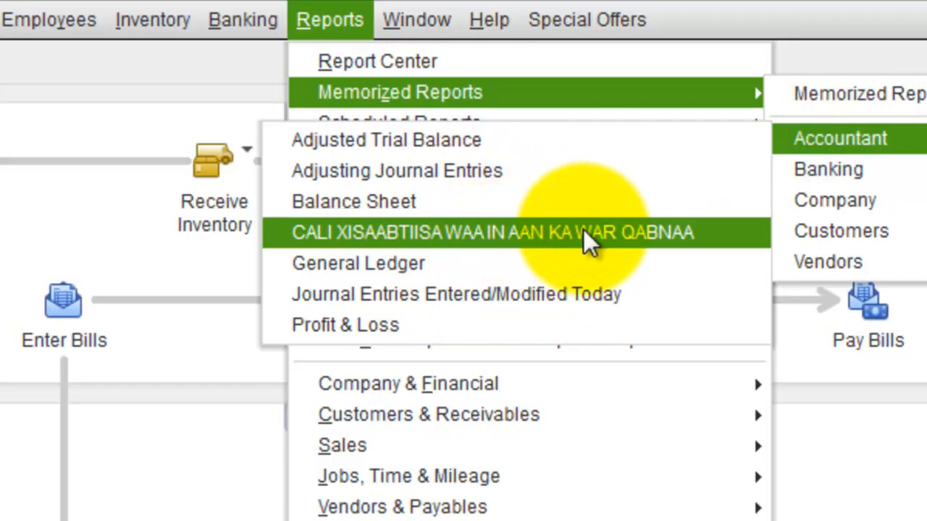
{"action": "left_click", "coordinate": [649, 233]}
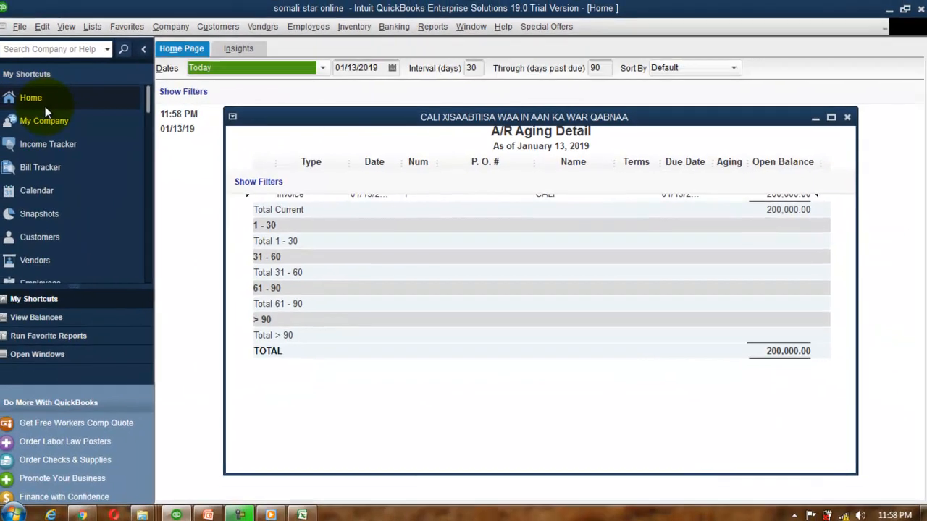
{"action": "left_click", "coordinate": [44, 101]}
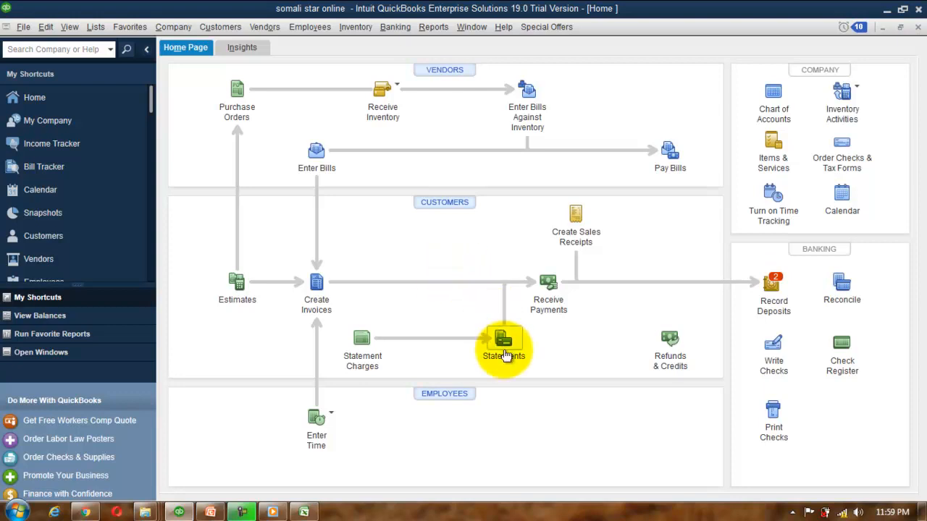
Step: Minimize QuickBooks and Windows Media Player, view the Somali Star Online title slide in PowerPoint, and return to the desktop
{"action": "left_click", "coordinate": [886, 10]}
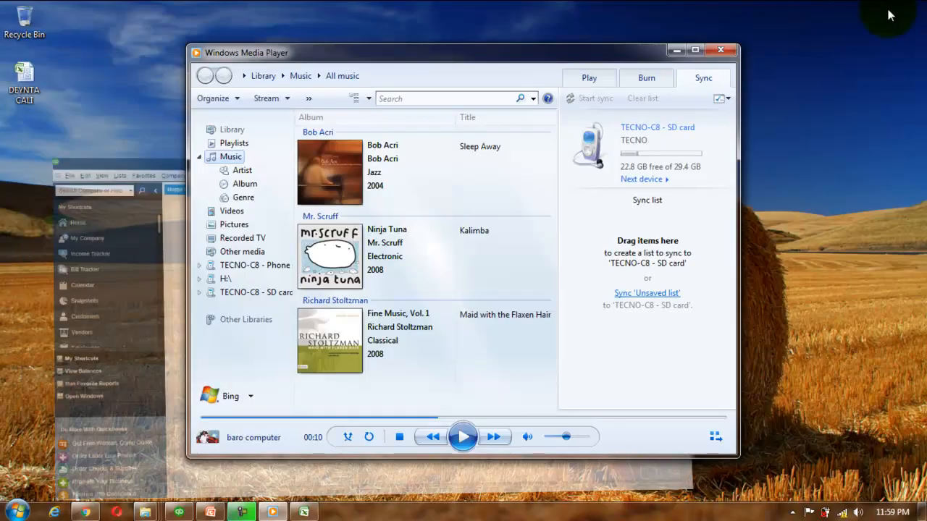
{"action": "left_click", "coordinate": [677, 50]}
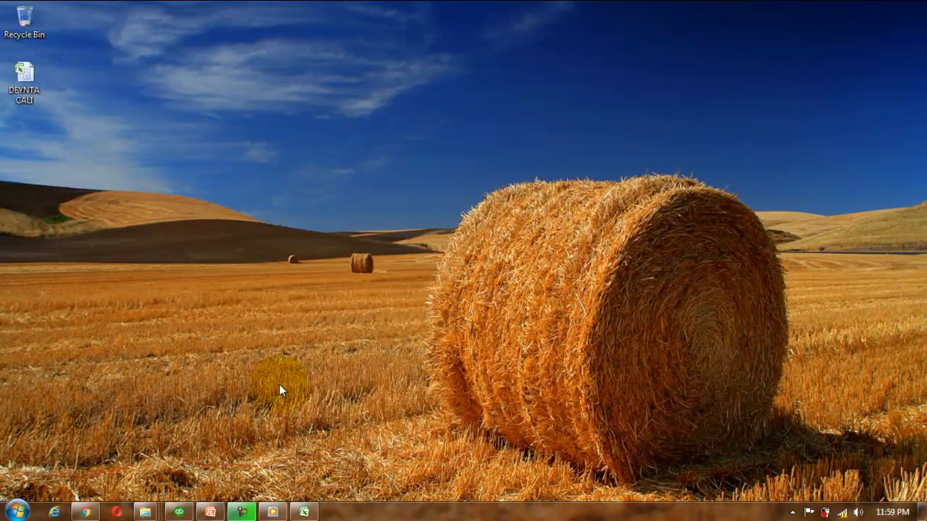
{"action": "left_click", "coordinate": [210, 512]}
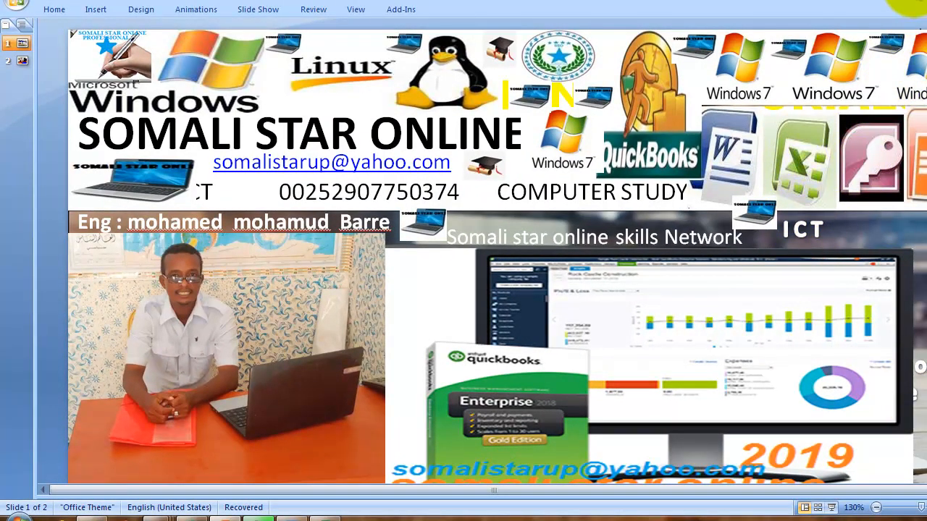
{"action": "left_click", "coordinate": [909, 2]}
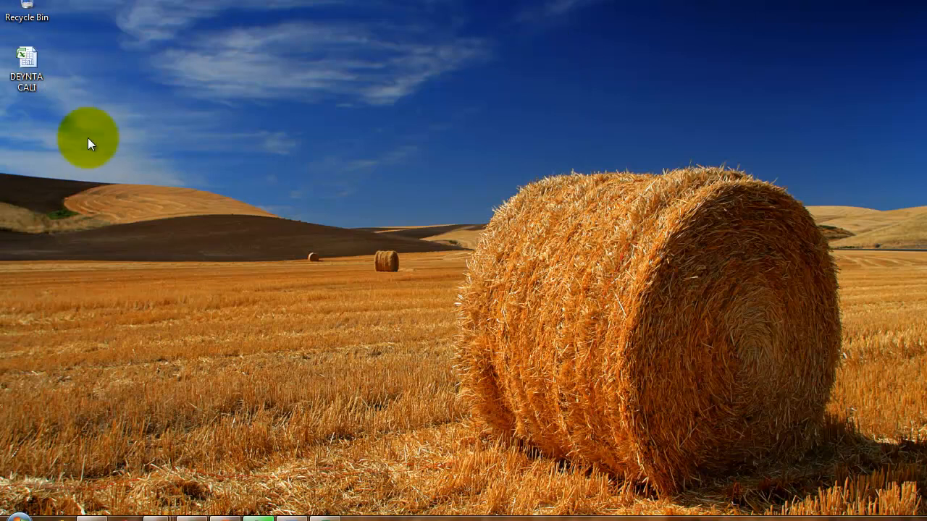